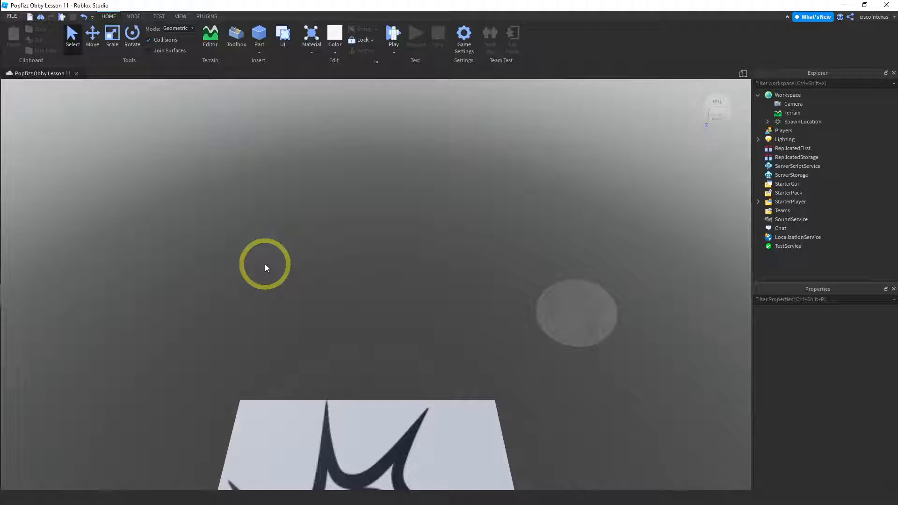
- Insert a block part and color it light purple (Alder)
click(256, 50)
click(271, 62)
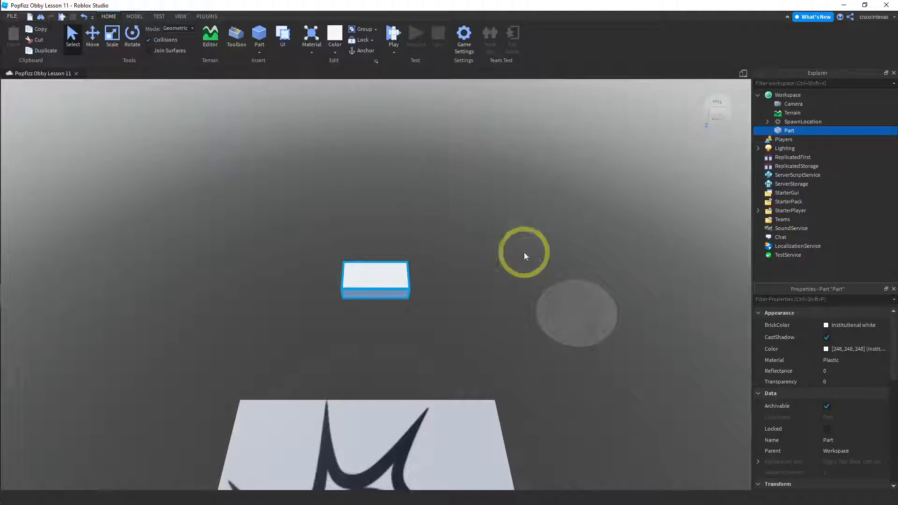
click(334, 53)
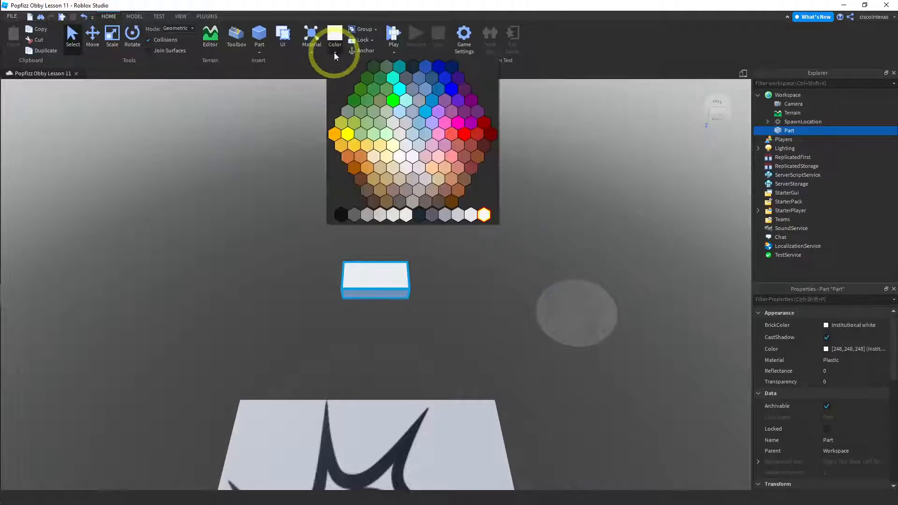
click(438, 113)
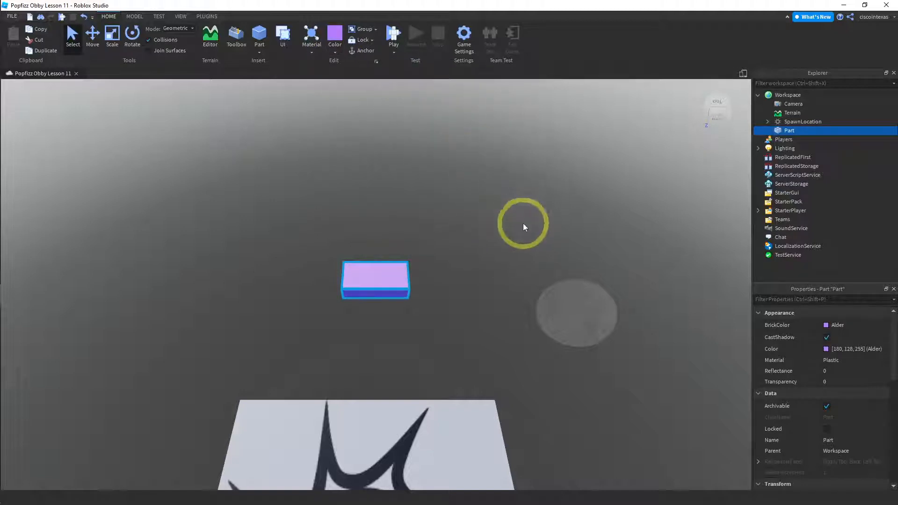
- Set the purple block's size to 12 on X and 20 on Z
scroll(840, 366, down, 5)
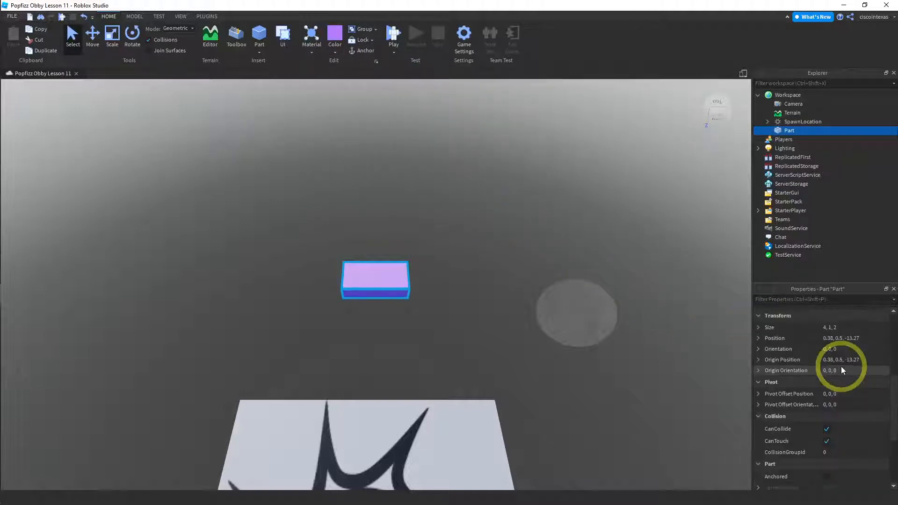
click(758, 330)
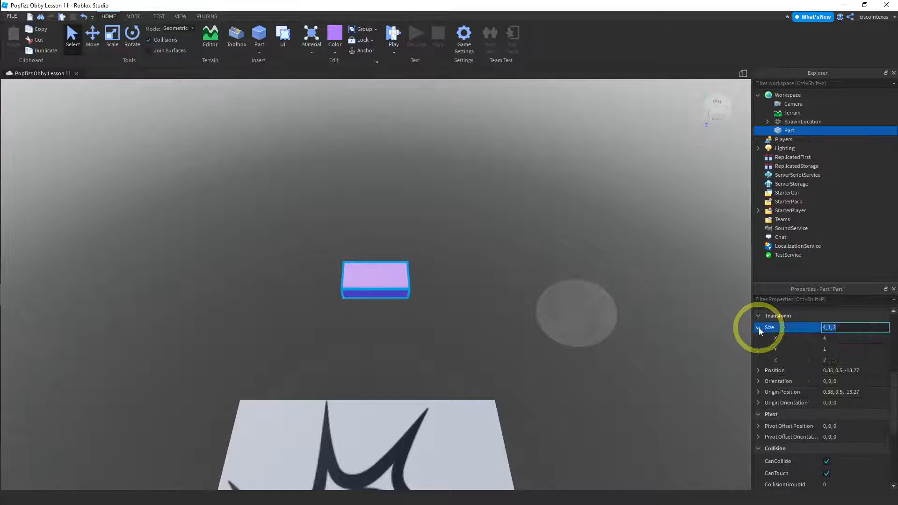
click(827, 338)
text(12)
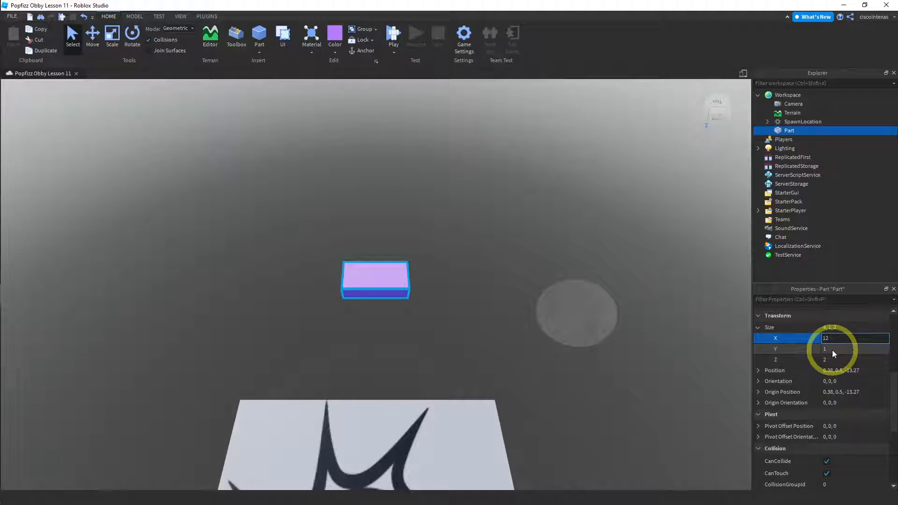
click(832, 350)
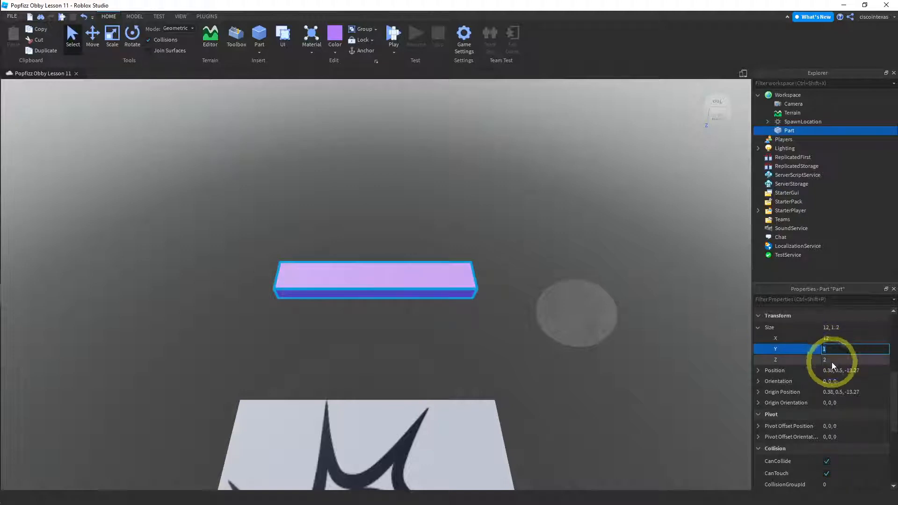
click(832, 359)
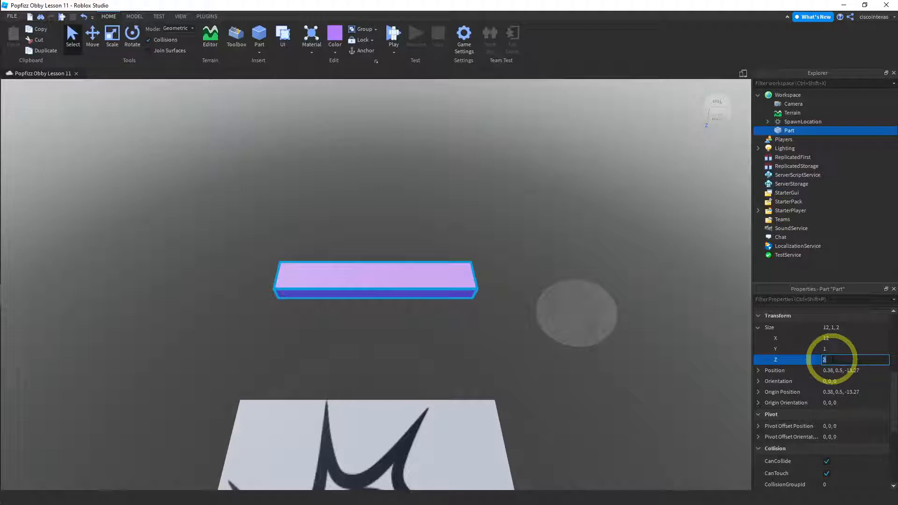
text(24)
key(Return)
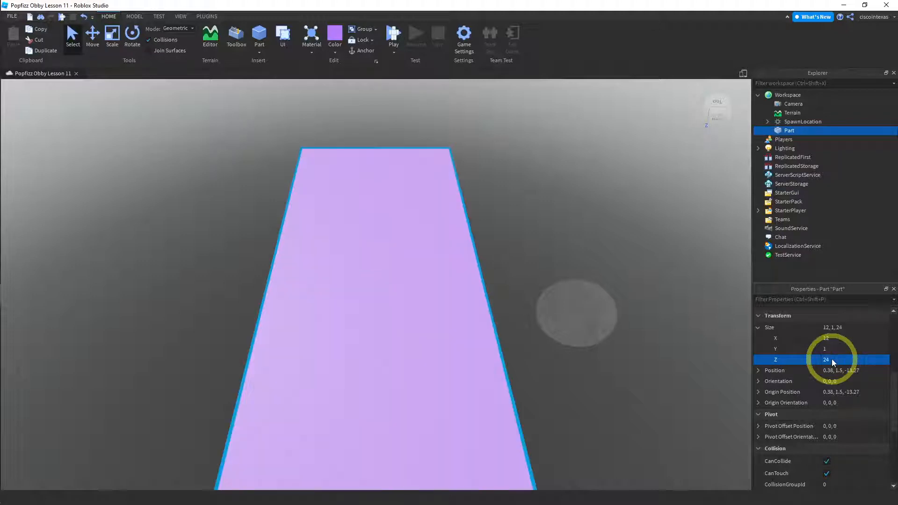
click(832, 360)
text(20)
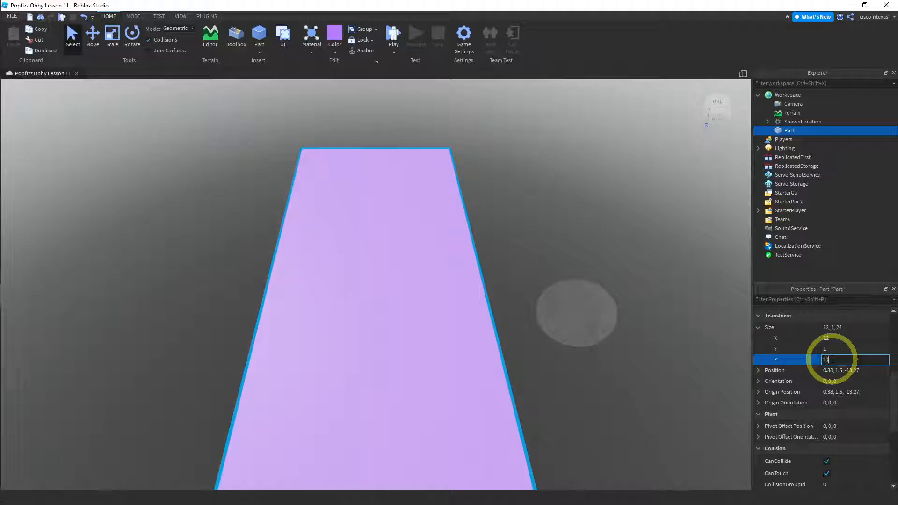
key(Return)
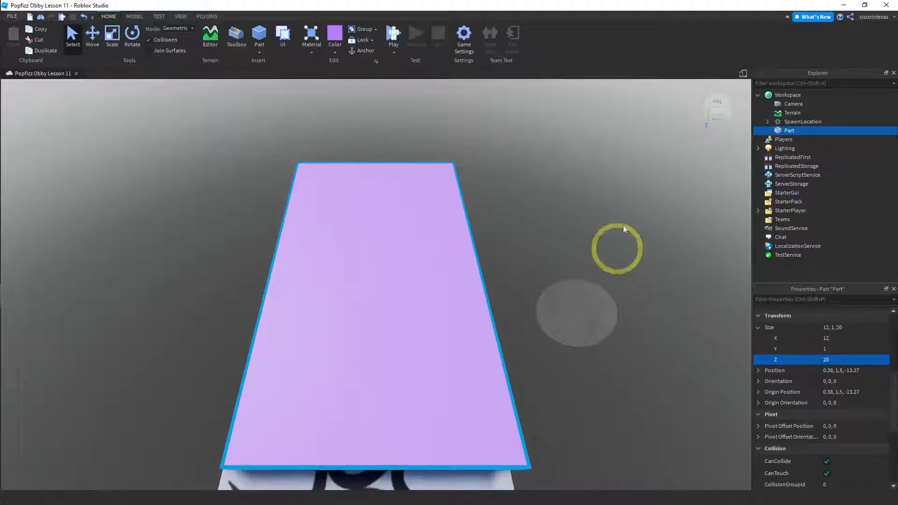
- In the top view, move the purple block away from the spawn location to about Z -18, leaving a small gap
click(710, 121)
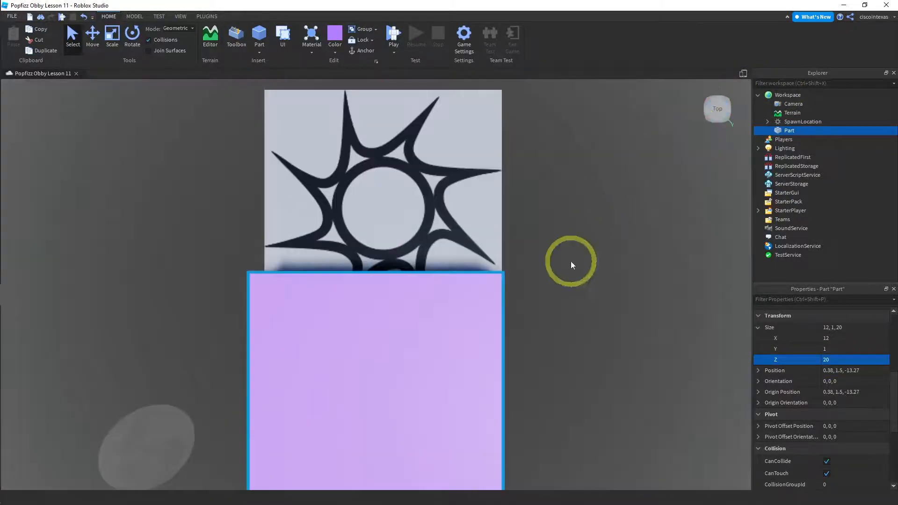
scroll(570, 260, down, 3)
scroll(558, 281, down, 2)
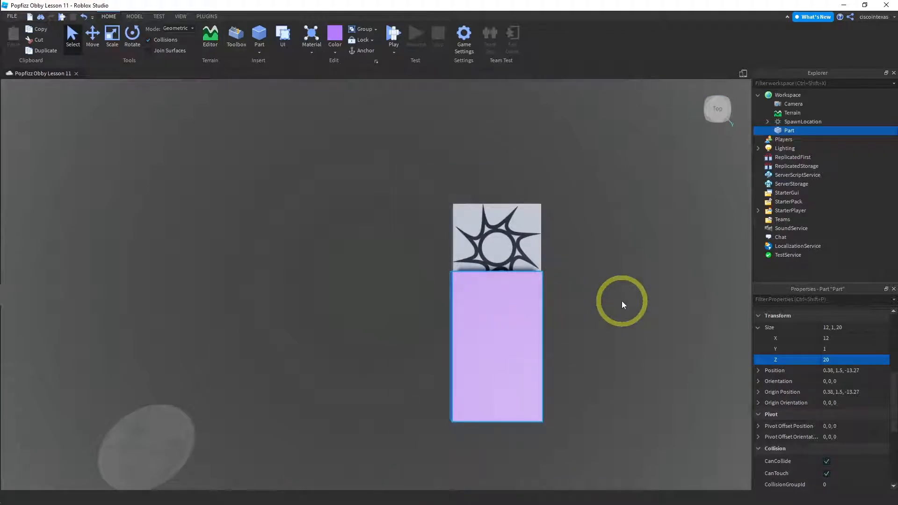
click(92, 37)
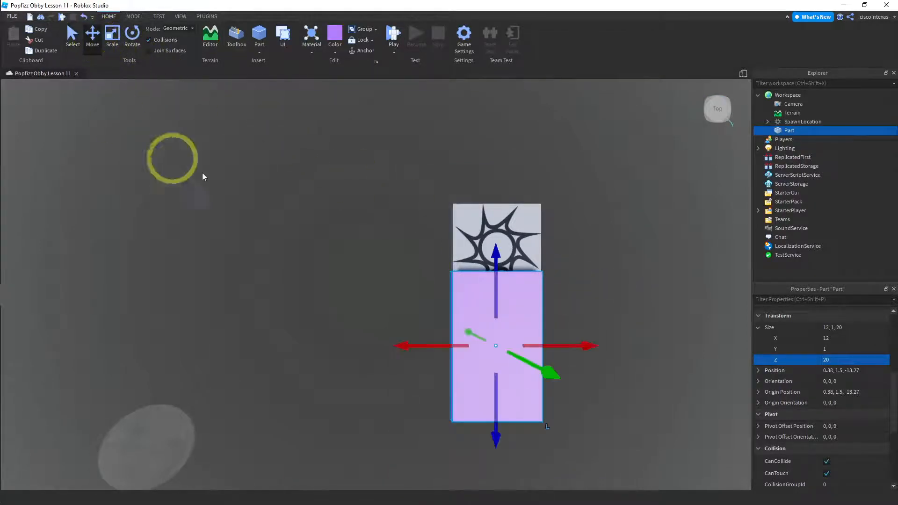
drag(494, 438, 491, 475)
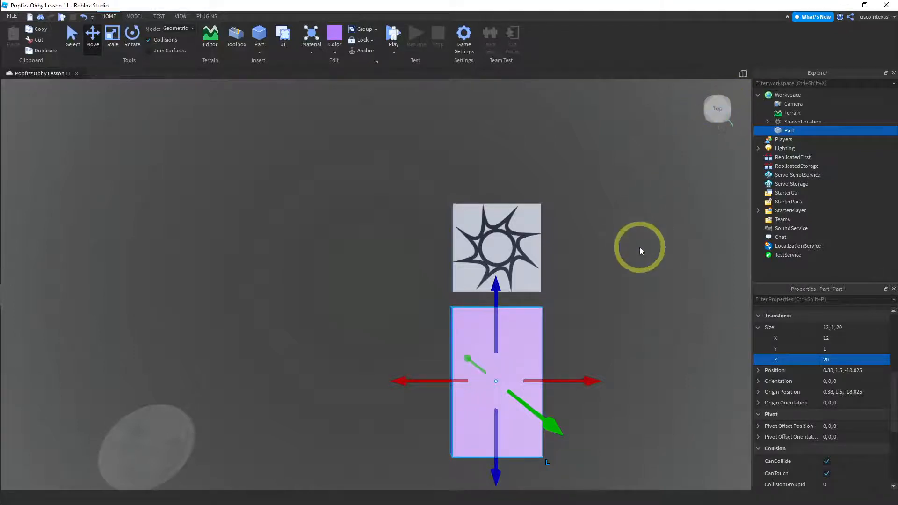
- Shift the purple block sideways along X to about -0.1 so it lines up with the spawn location
key(a)
key(d)
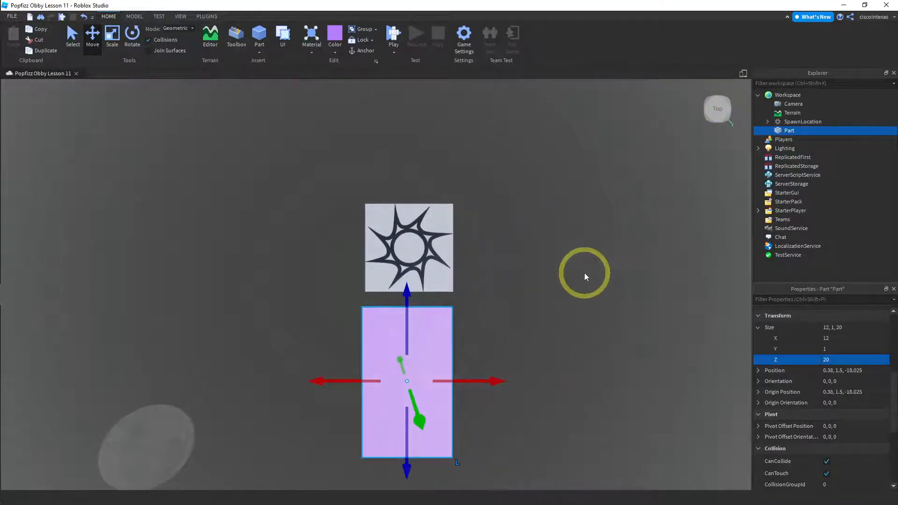
key(d)
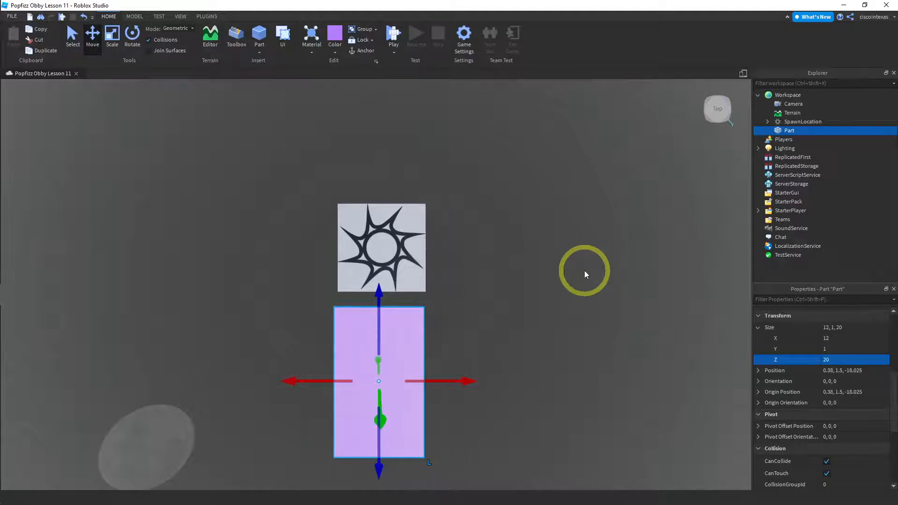
click(465, 382)
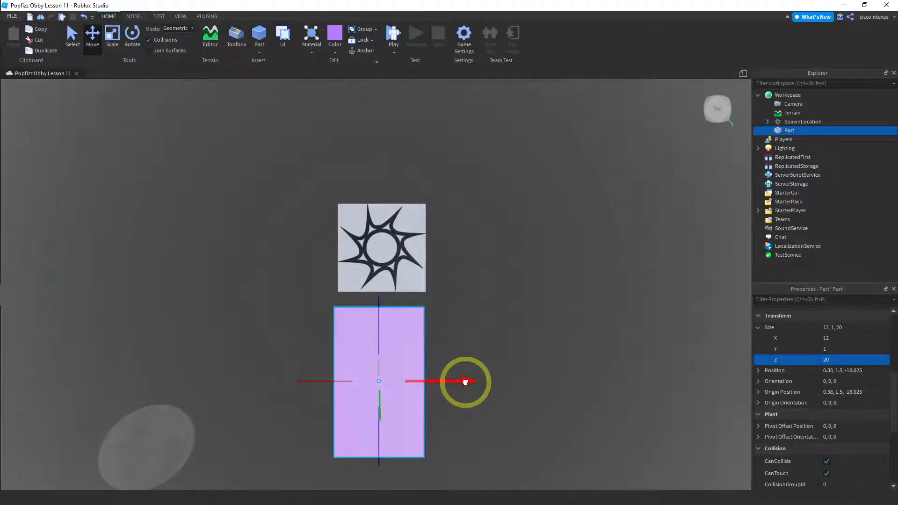
drag(465, 382, 469, 383)
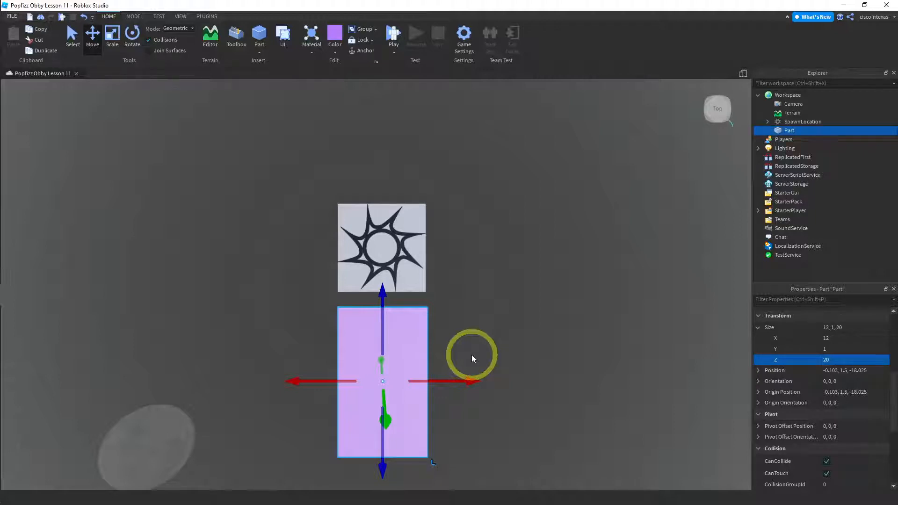
- Set the purple block's position to exactly 0 on X and -18 on Z
click(135, 17)
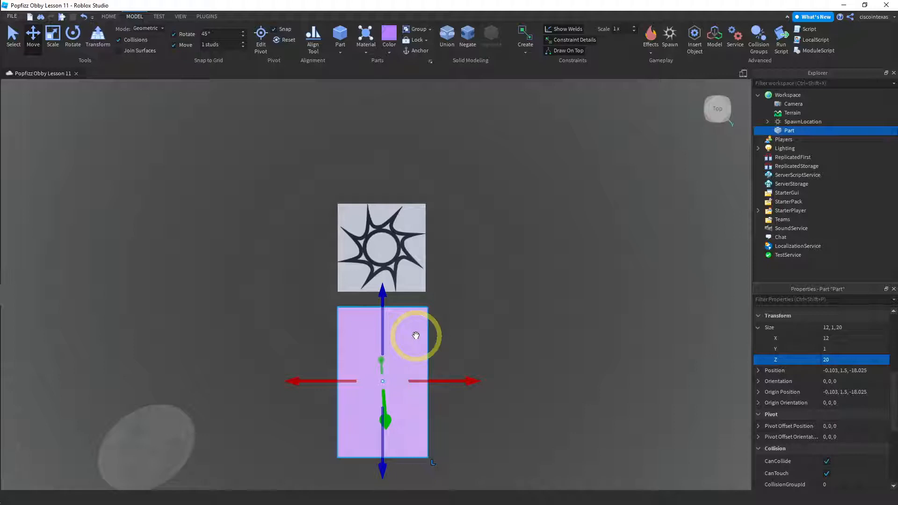
click(756, 370)
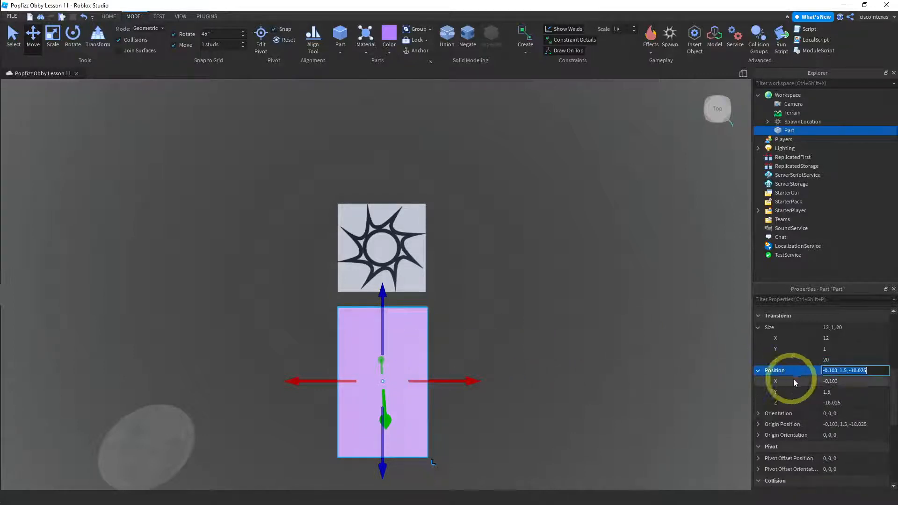
click(830, 382)
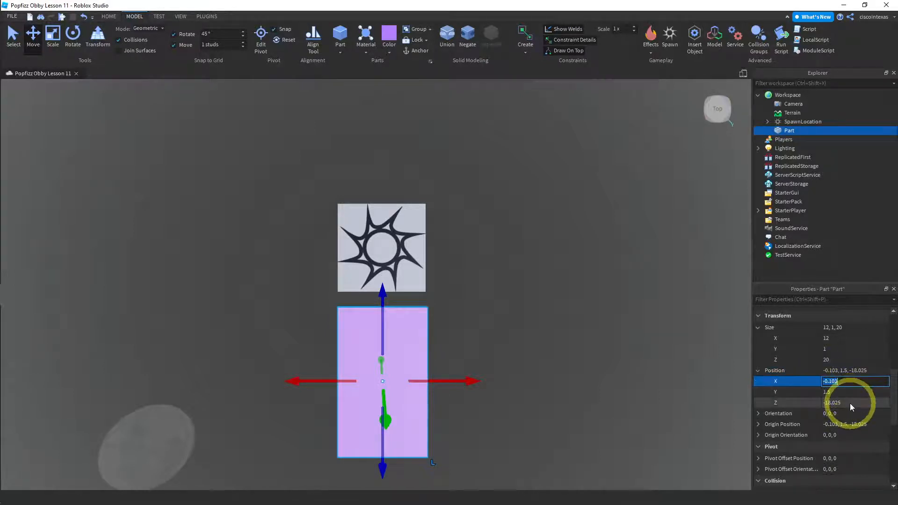
text(0)
key(Return)
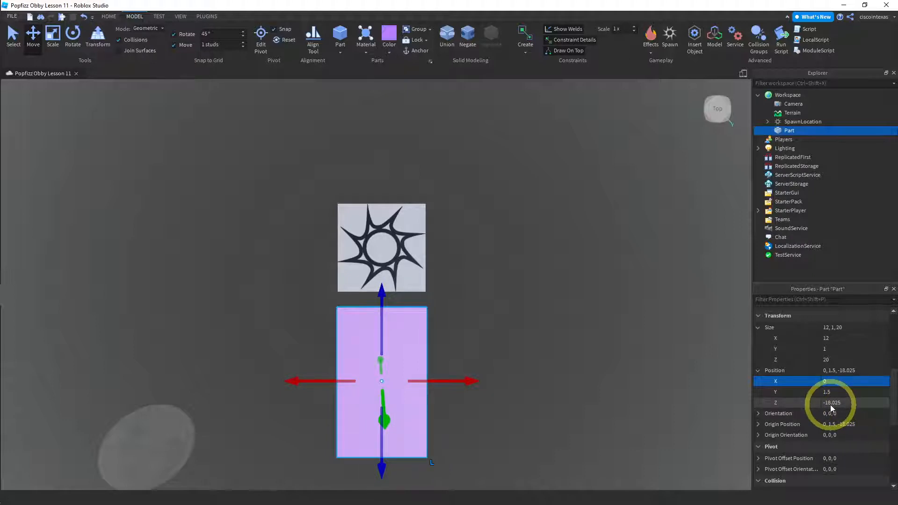
click(830, 405)
text(-18)
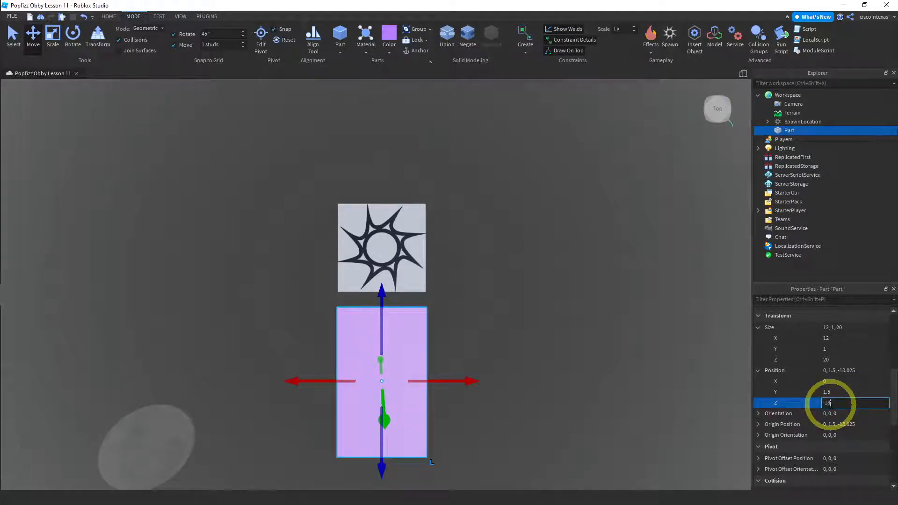
key(Return)
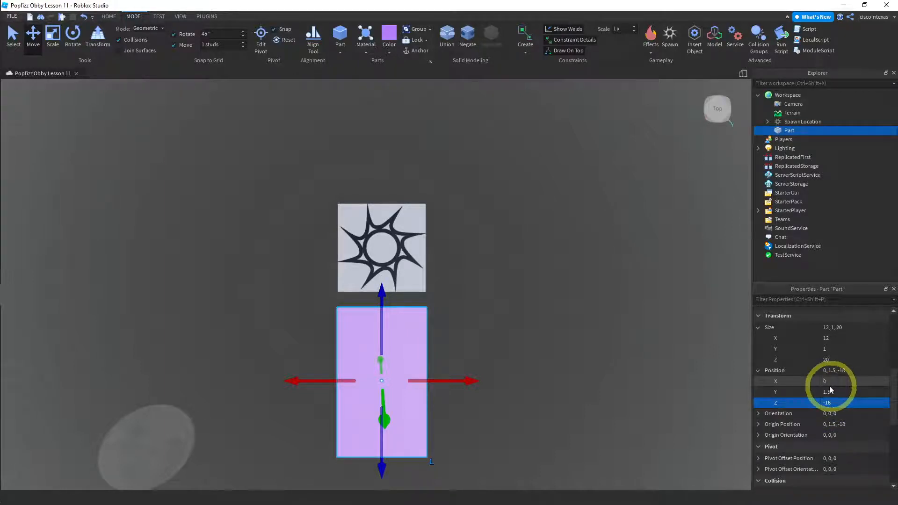
click(758, 370)
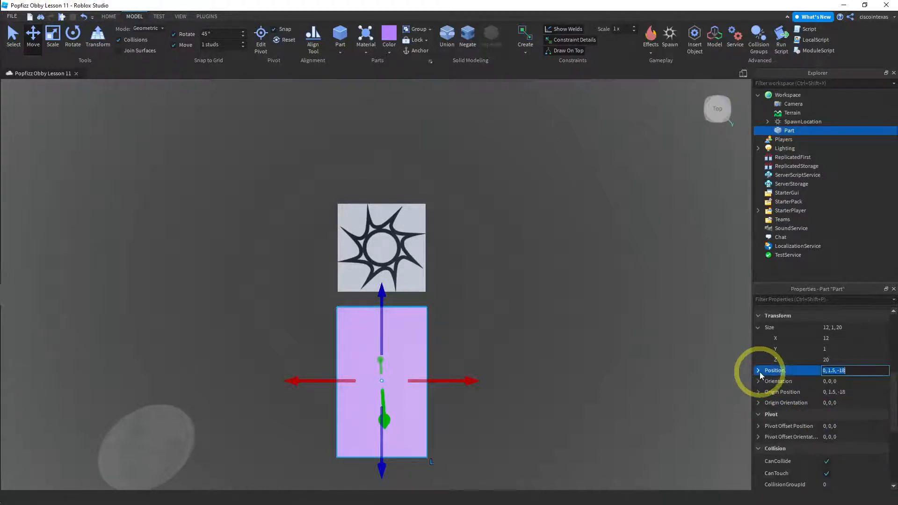
- Deselect the block and insert a sphere part
click(507, 318)
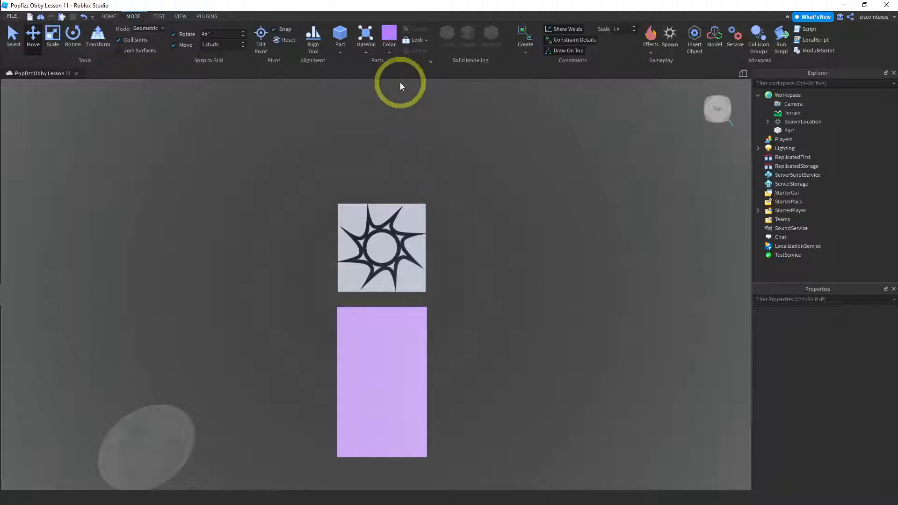
click(339, 50)
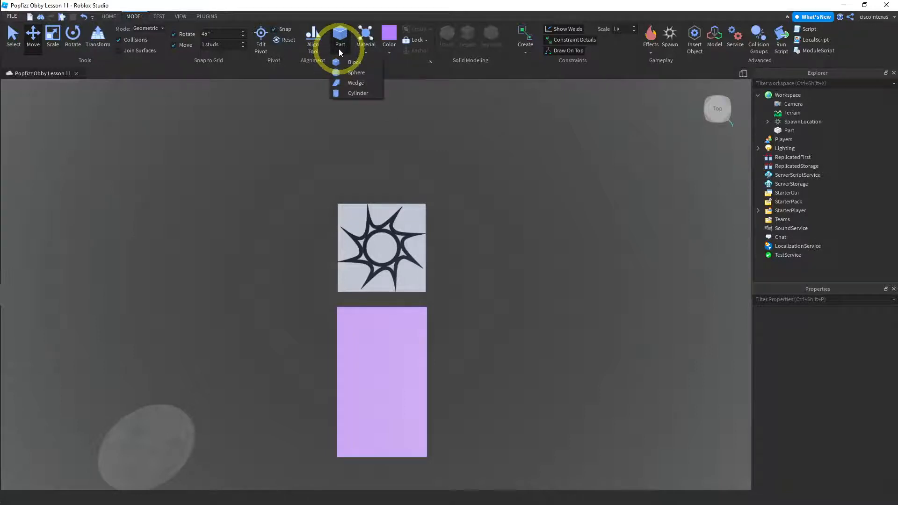
click(355, 72)
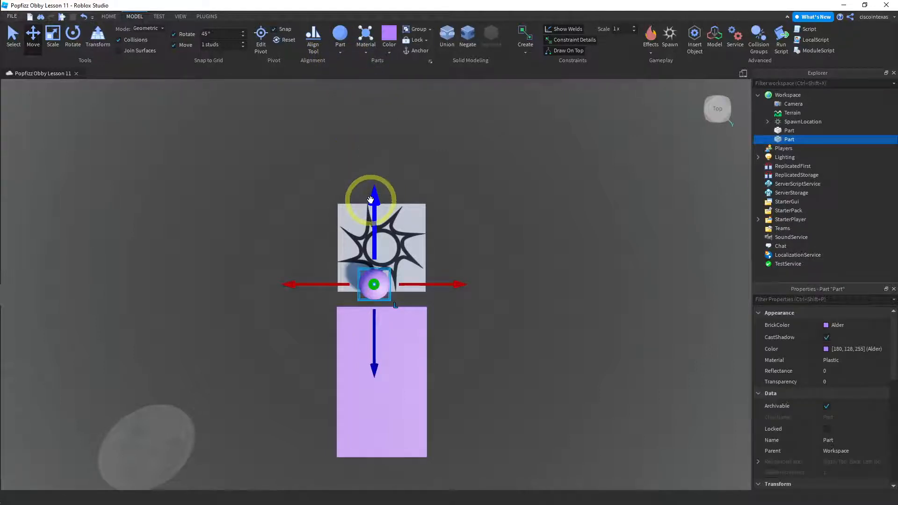
- Turn off Collisions and move the sphere along Z onto the near end of the purple block, at about Z -11.27
drag(373, 201, 389, 250)
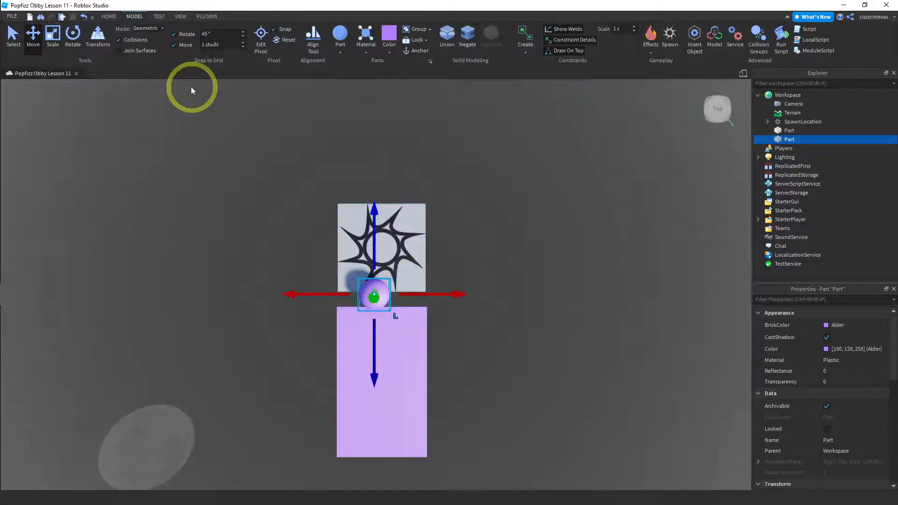
click(120, 40)
drag(374, 341, 362, 410)
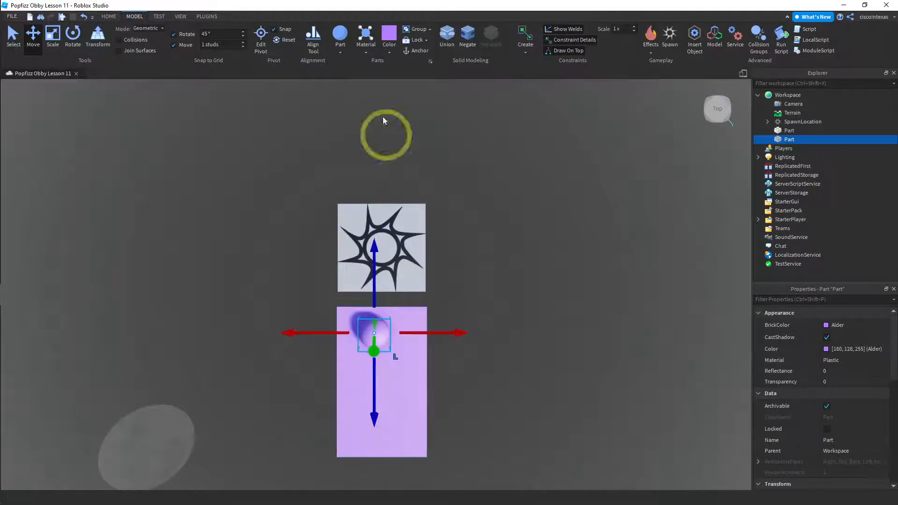
- Color the sphere Institutional white
click(388, 55)
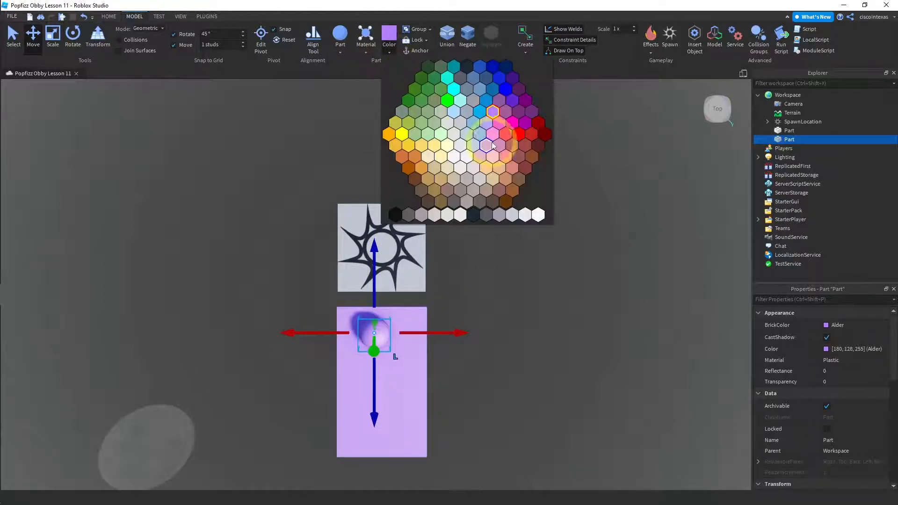
click(538, 215)
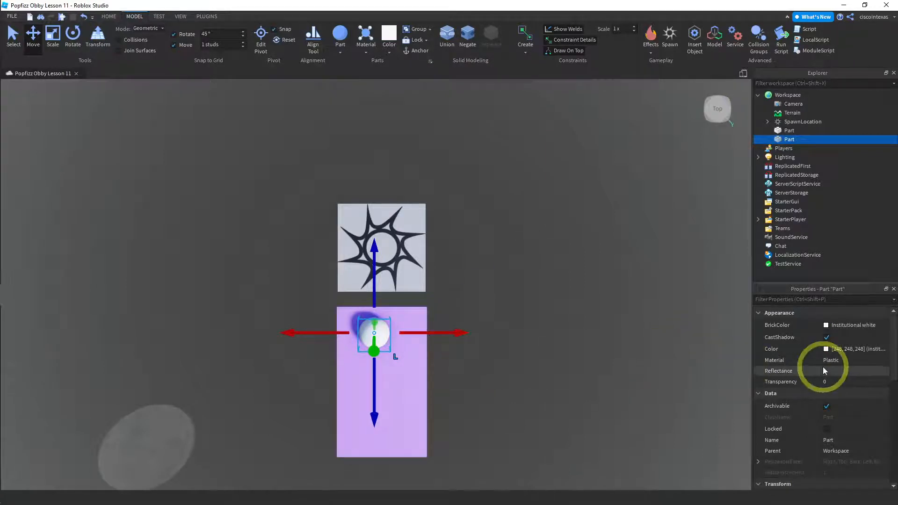
- Set the white sphere's Z position to -11
scroll(822, 367, down, 3)
scroll(822, 367, down, 3)
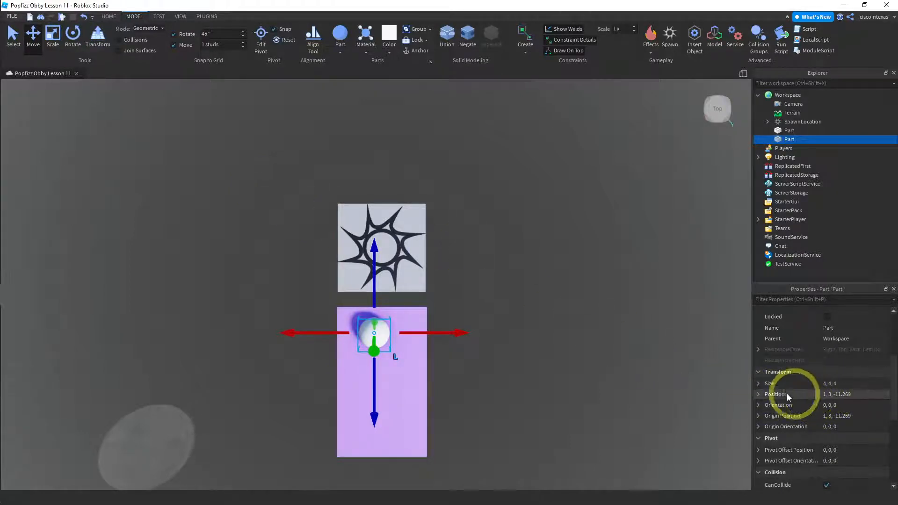
click(758, 397)
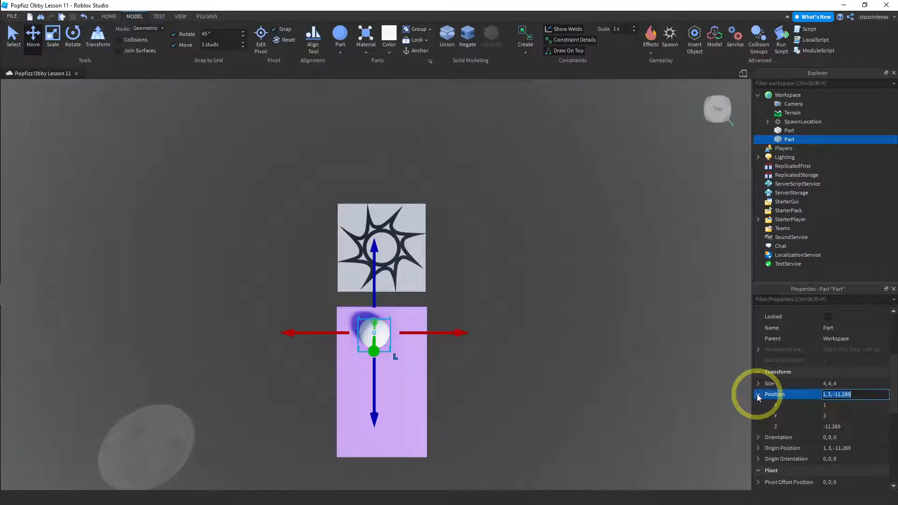
click(757, 395)
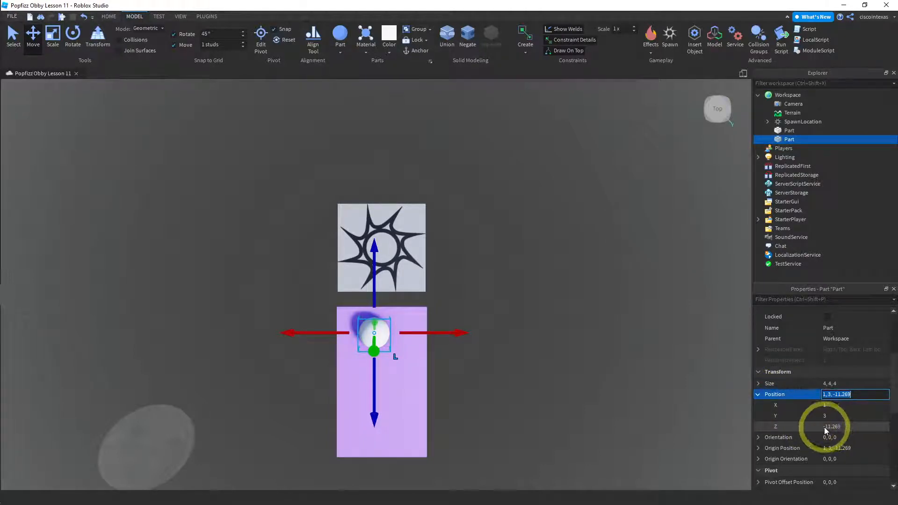
click(846, 426)
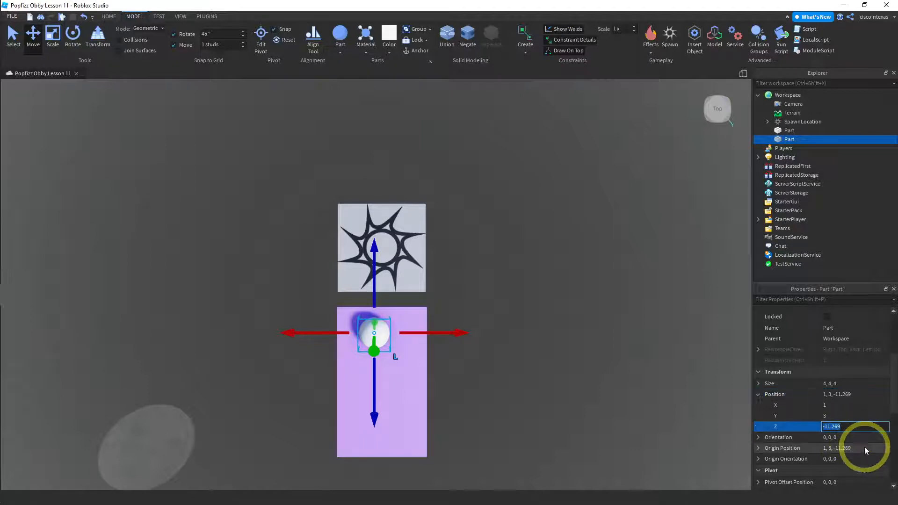
text(-11)
key(Return)
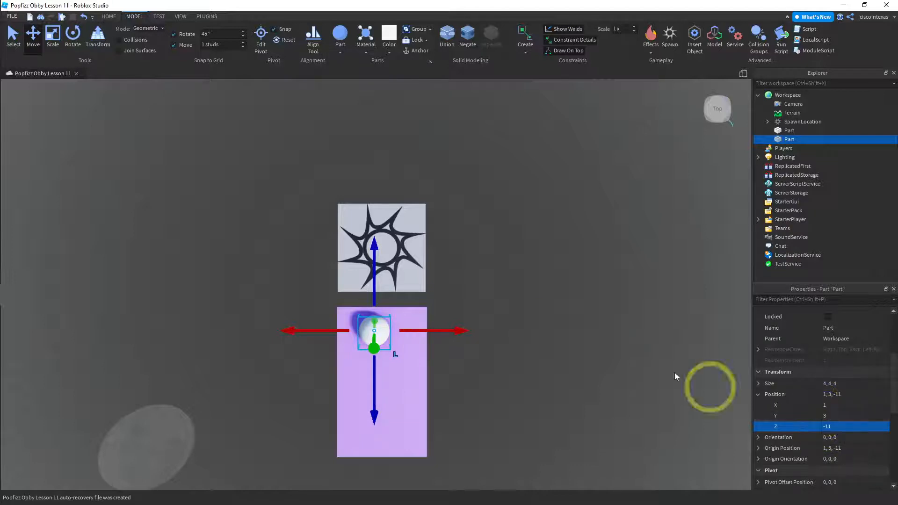
- Set the white sphere's size to 2 studs on all axes
click(757, 394)
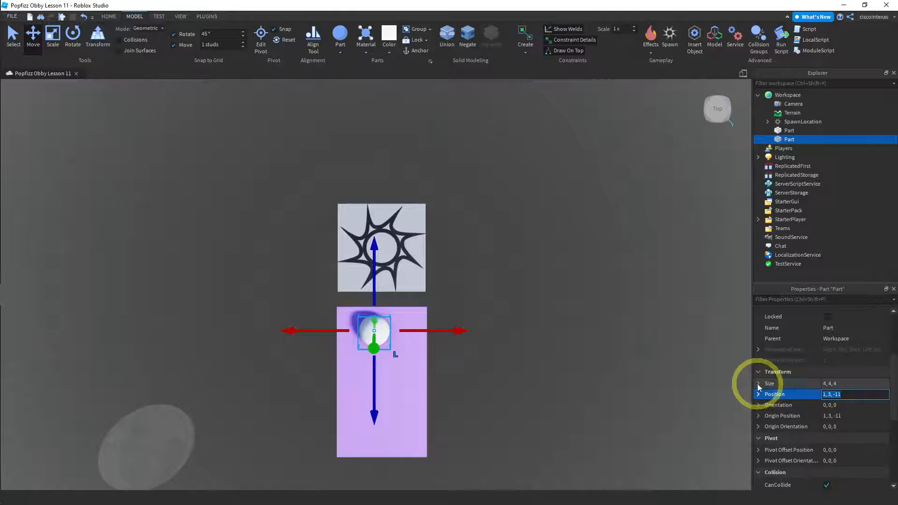
click(758, 383)
click(830, 384)
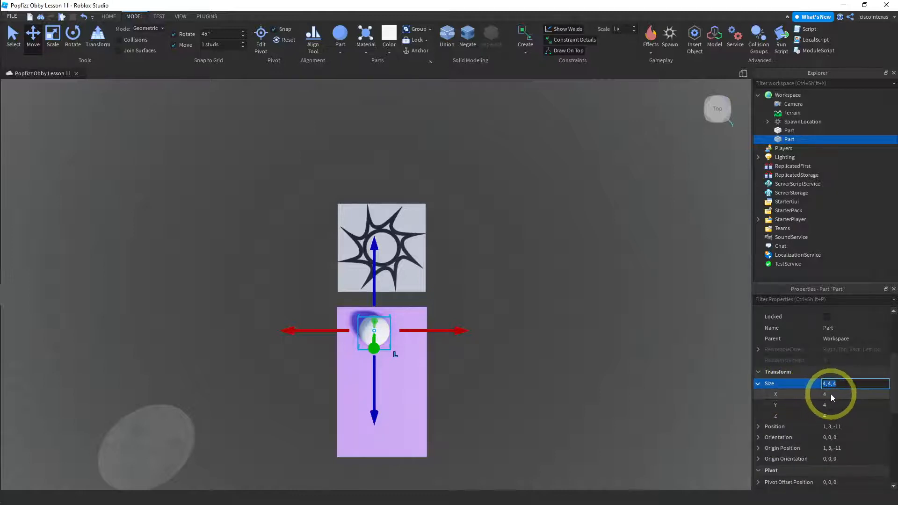
click(831, 394)
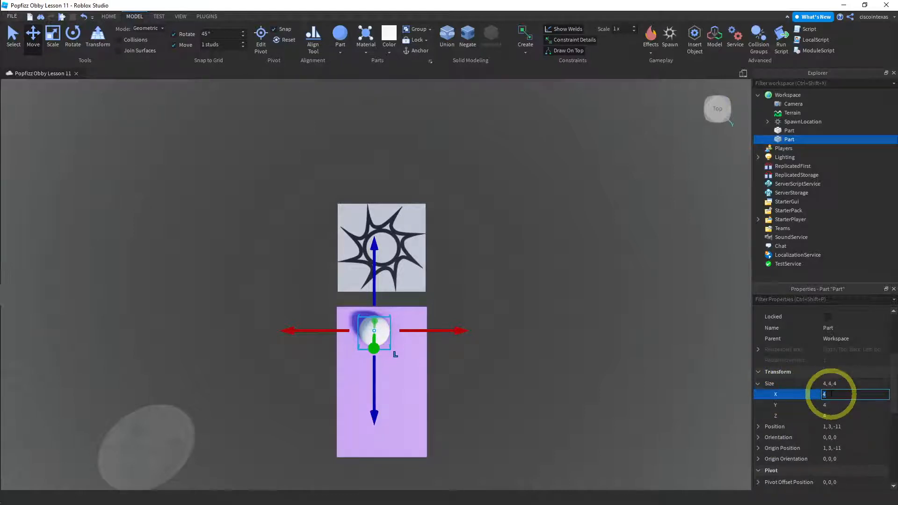
text(2)
key(Return)
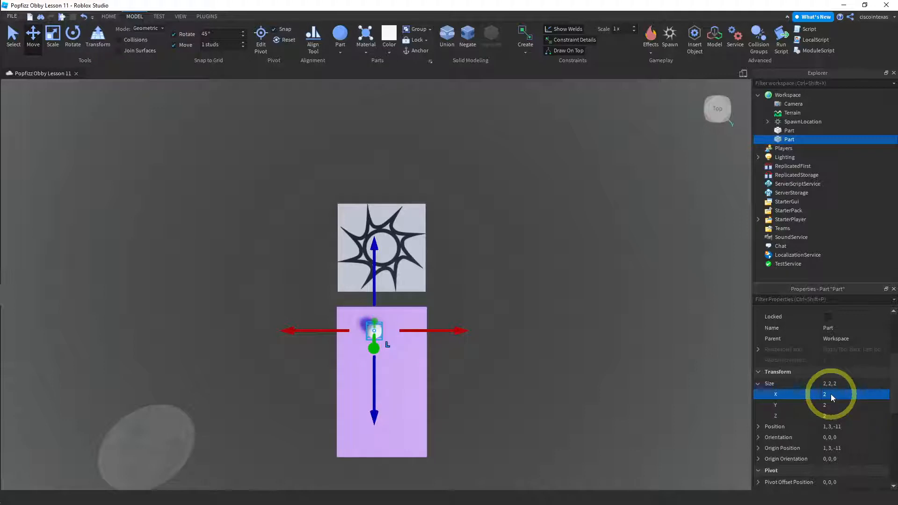
- Set the white sphere's size to 3 studs on all axes
click(830, 394)
text(3)
key(Return)
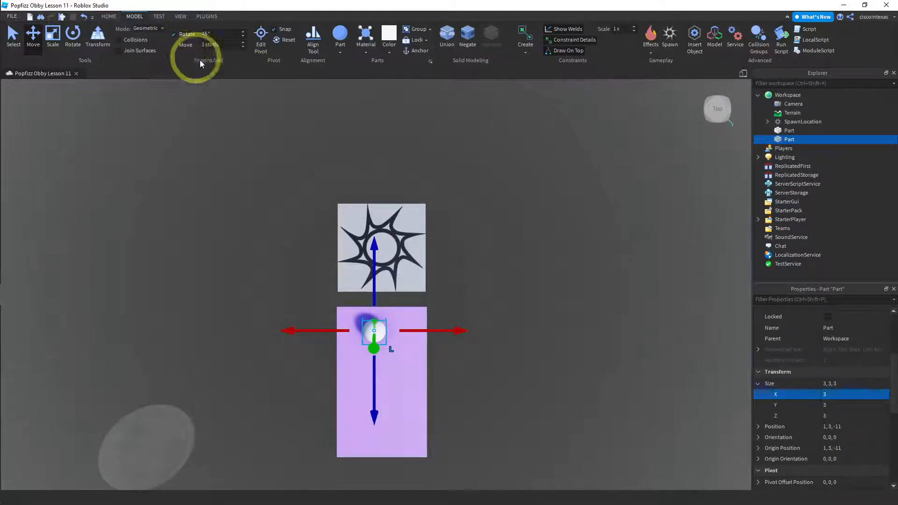
- Try the sphere at X positions -3, 4 and 0 on the purple block using 1-stud move snapping
click(186, 48)
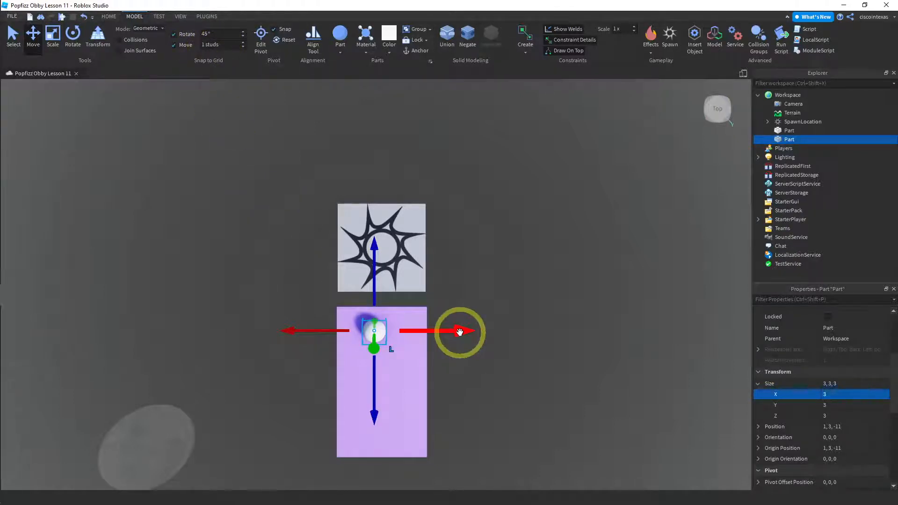
drag(460, 332, 490, 332)
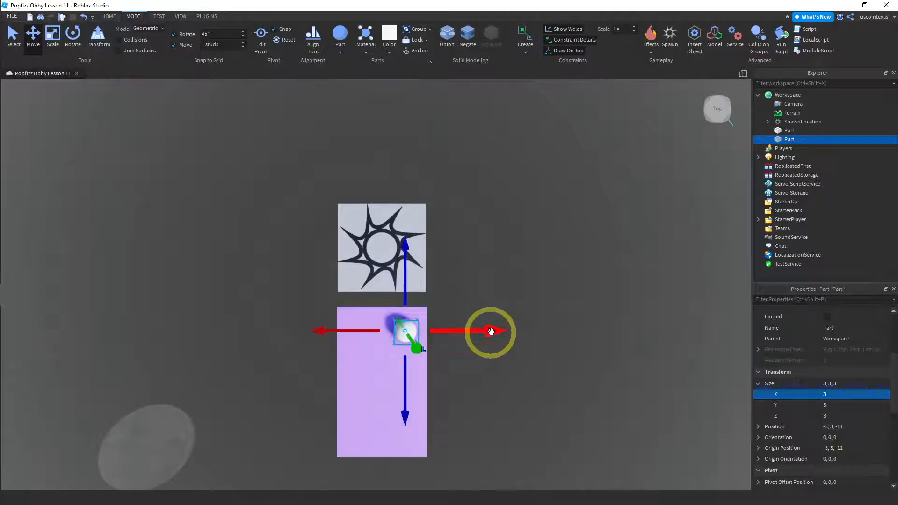
drag(332, 332, 276, 330)
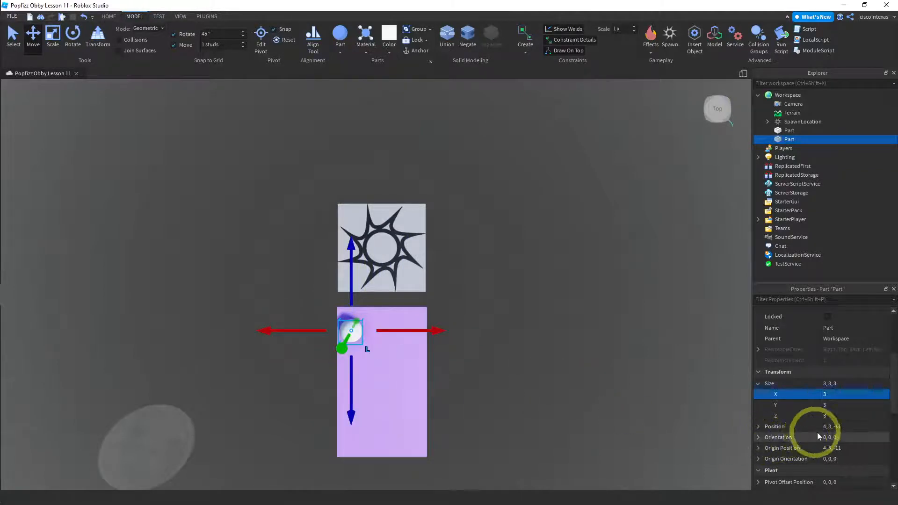
click(763, 428)
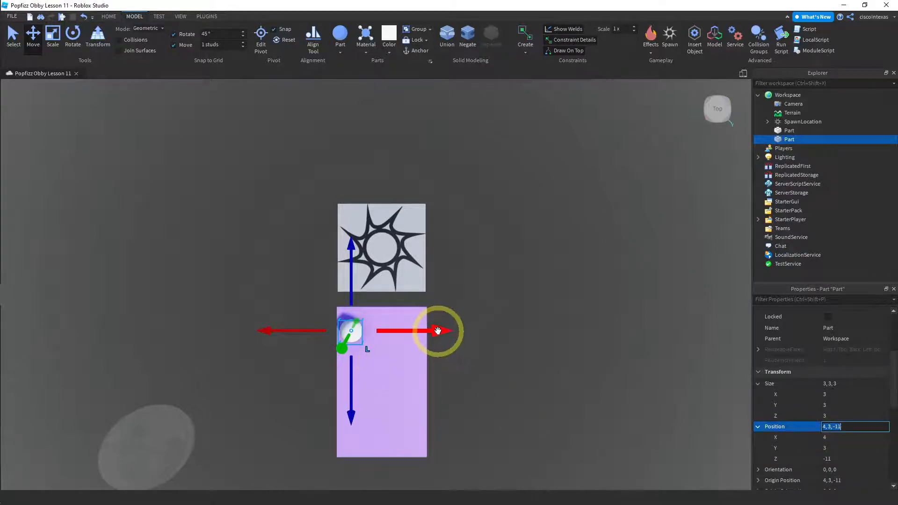
drag(438, 331, 473, 338)
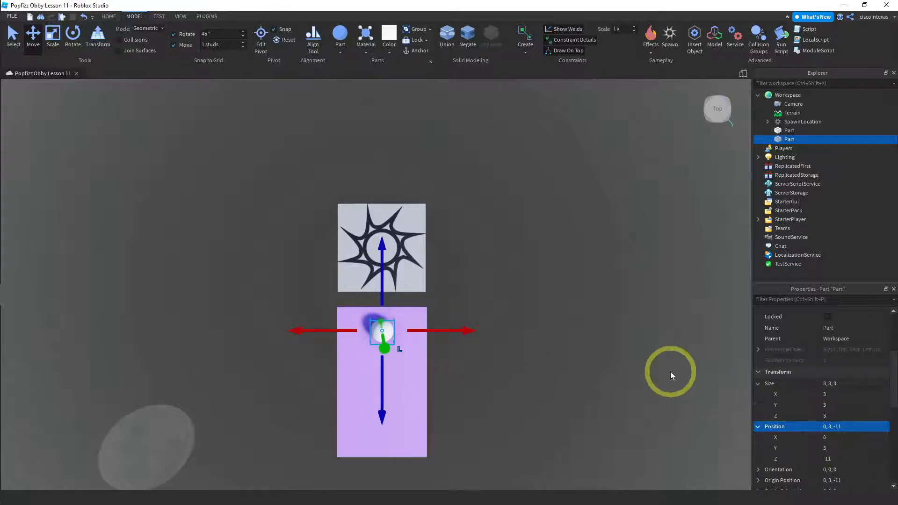
- Move the sphere along X to 2 and one stud farther, near the purple block's corner beside the spawn
drag(464, 332, 499, 322)
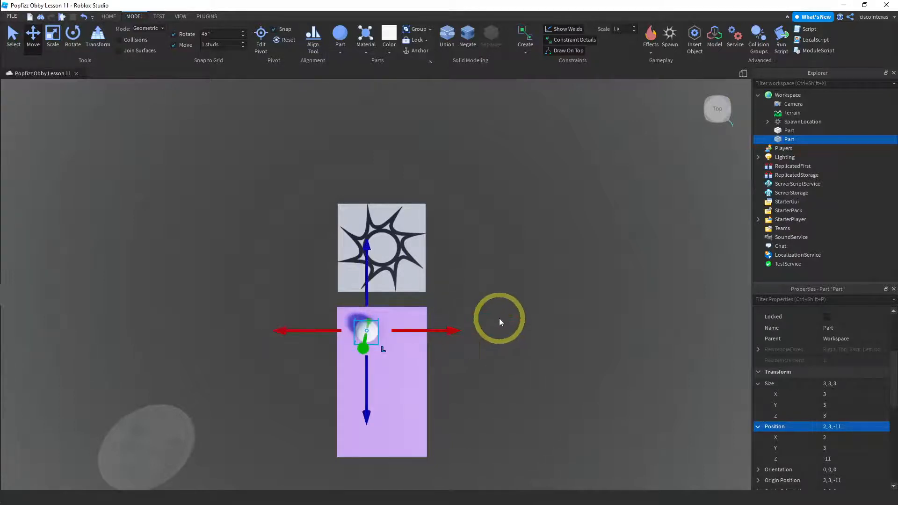
click(500, 375)
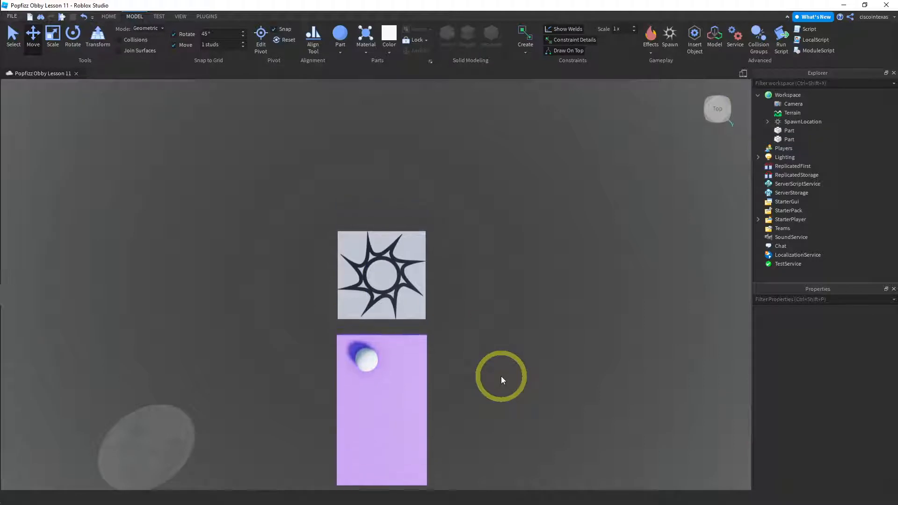
key(q)
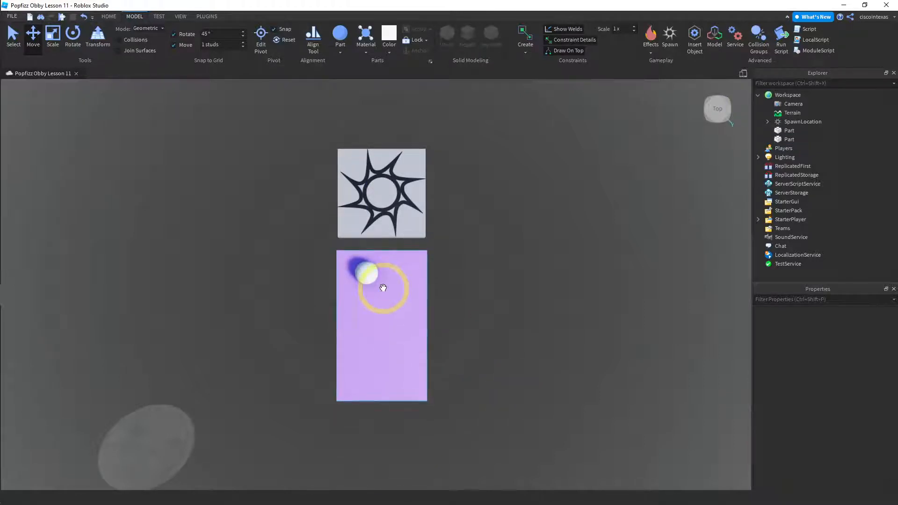
click(365, 272)
drag(449, 272, 442, 272)
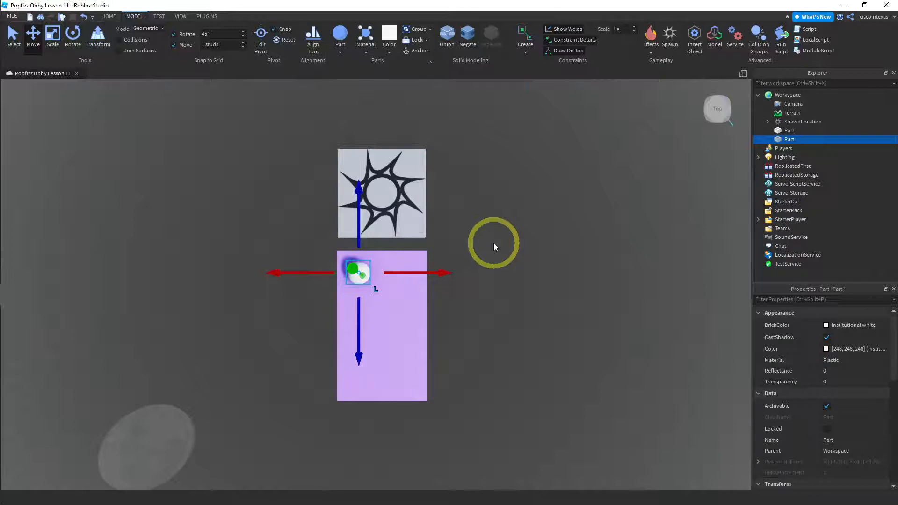
- Rename the purple block as DonimoBase
click(419, 348)
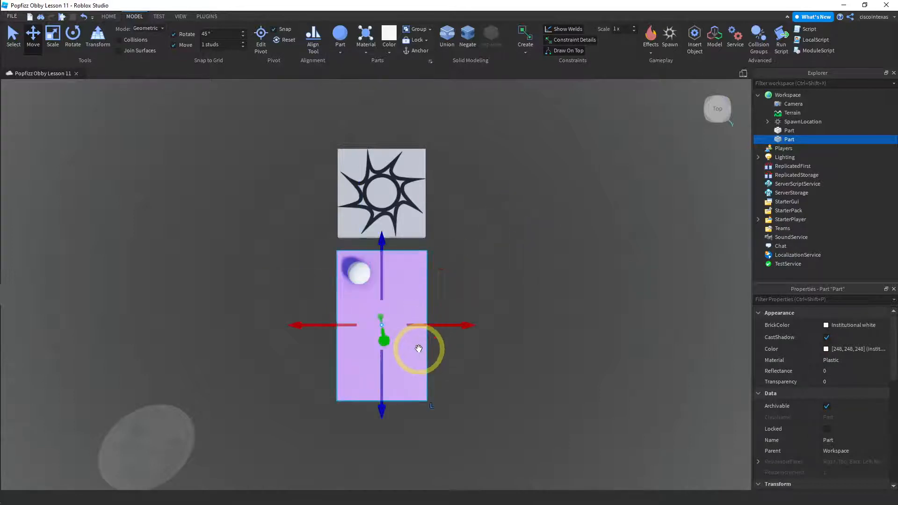
click(788, 131)
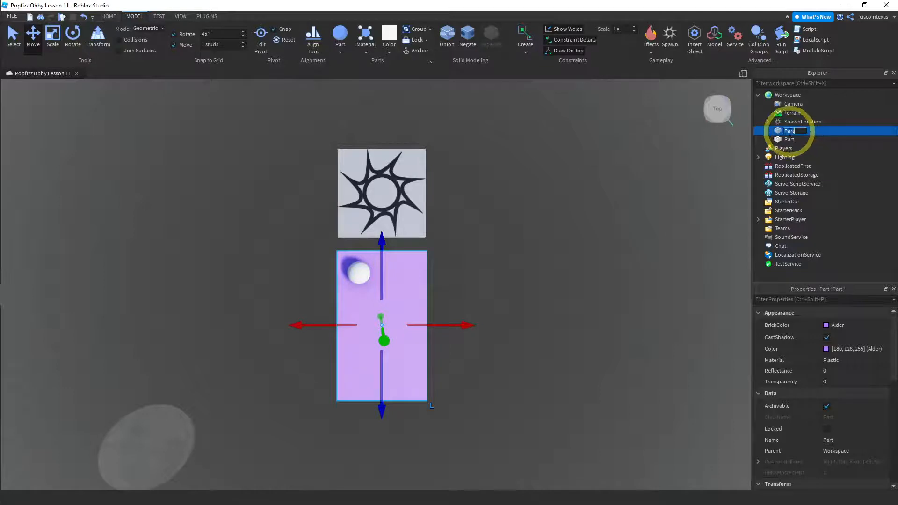
text(D)
text(ominoBa)
key(Return)
- Rename the white sphere as DominoHole
click(789, 140)
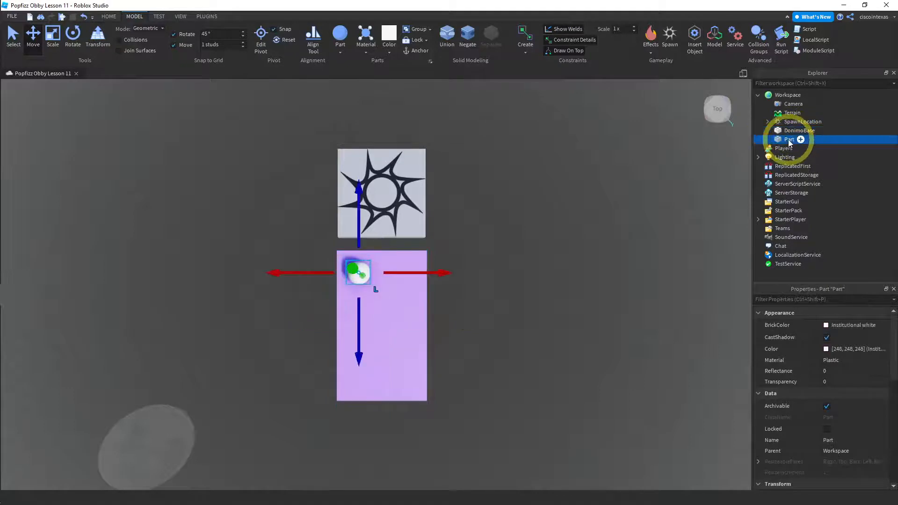
click(789, 140)
text(DominoHole)
key(Return)
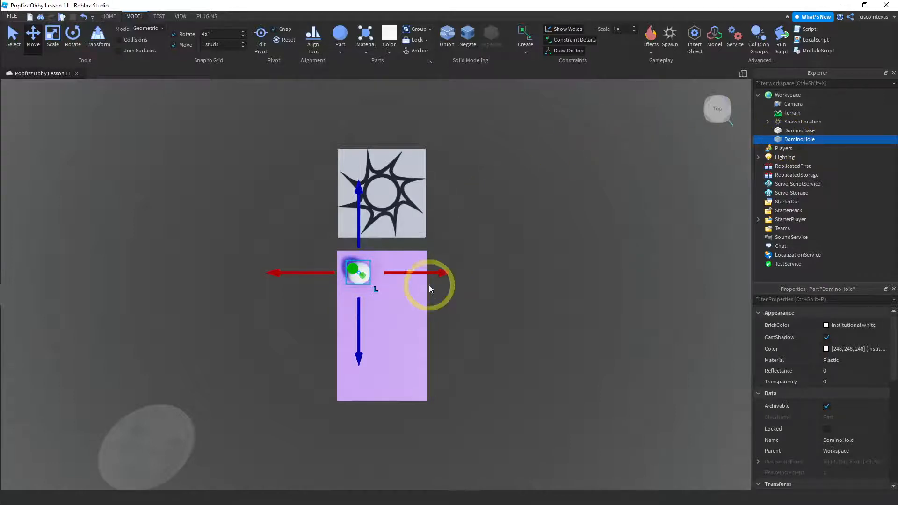
- Anchor the purple block and the white sphere
click(406, 327)
click(420, 51)
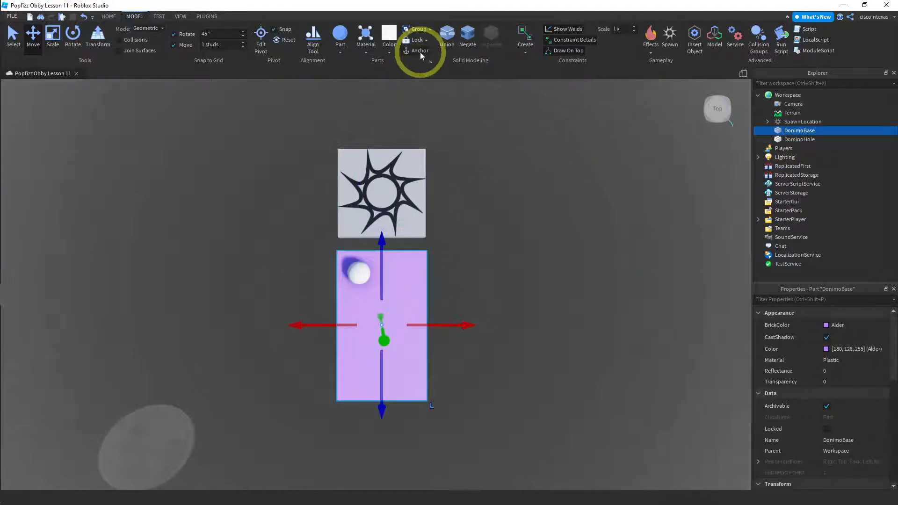
click(359, 272)
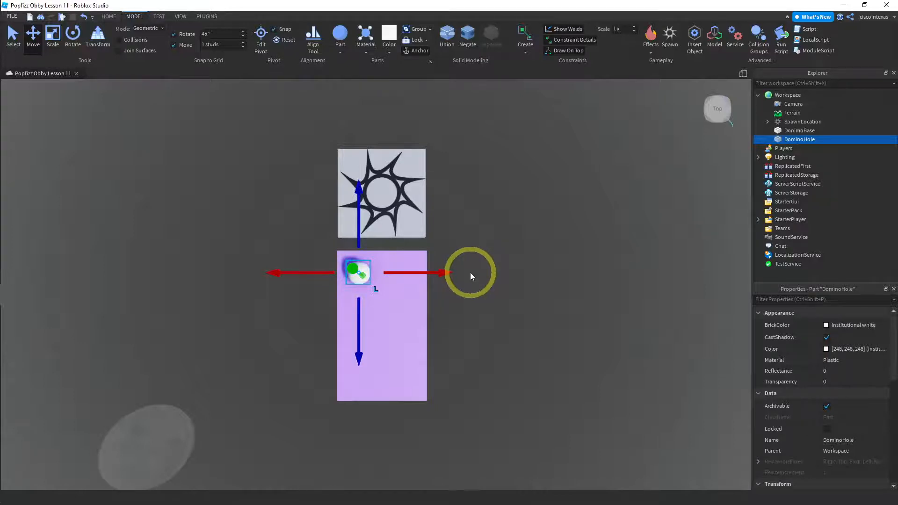
- Duplicate the DominoHole sphere and move the copy along X to the opposite side of the purple block
click(109, 18)
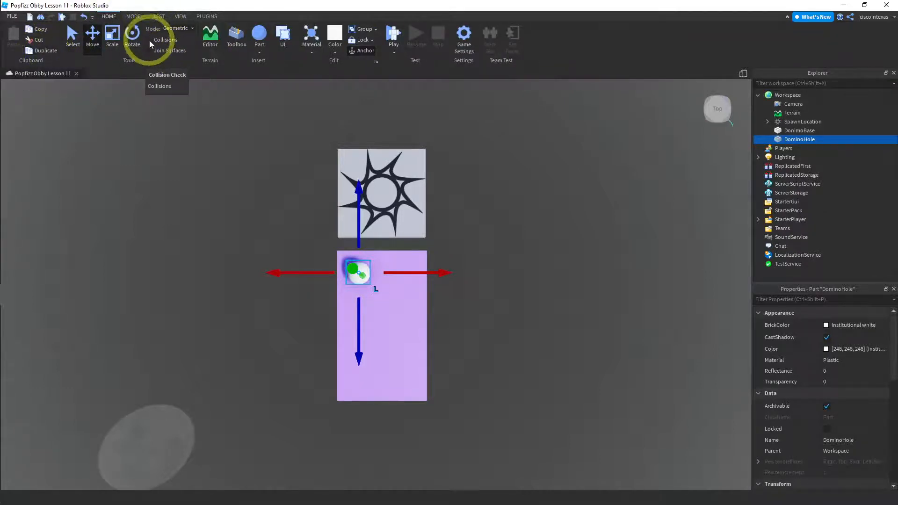
click(44, 51)
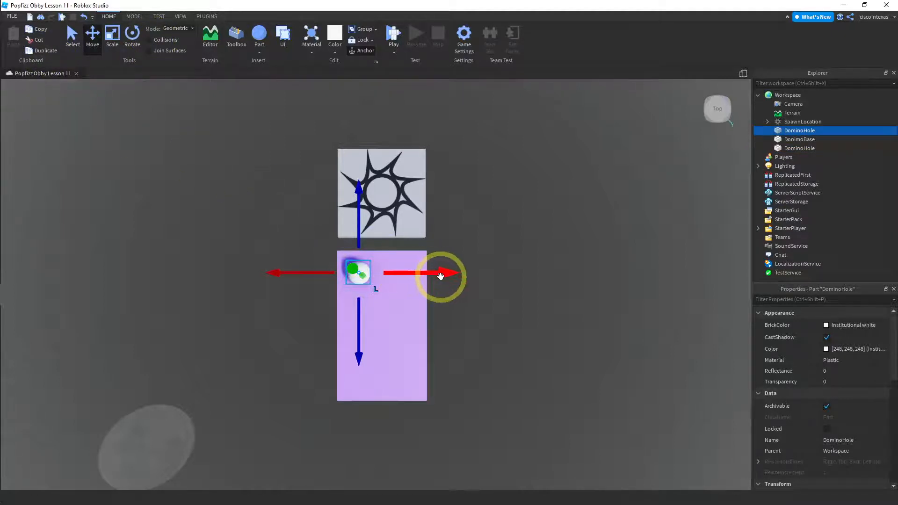
drag(440, 276, 492, 274)
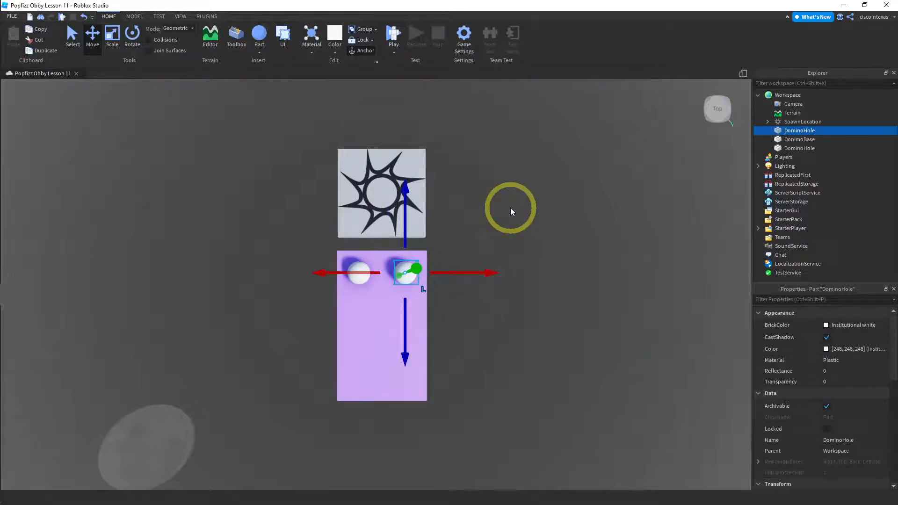
- Duplicate the sphere twice and arrange the copies as a second row of two, farther from the spawn along Z
key(ctrl+d)
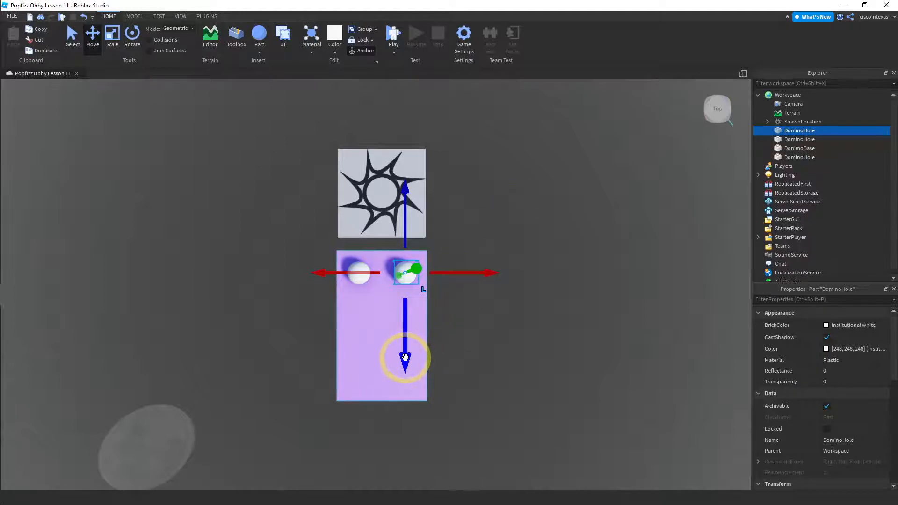
drag(405, 360, 405, 394)
key(ctrl+d)
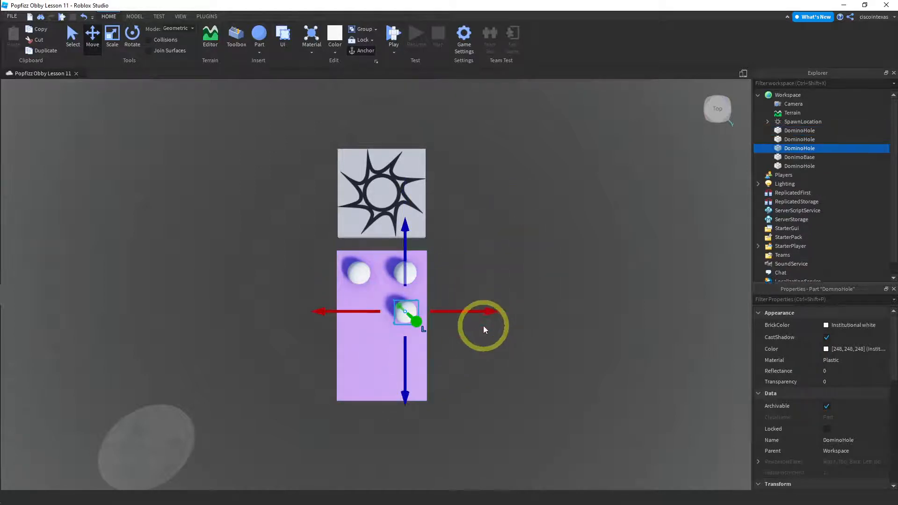
drag(485, 310, 433, 311)
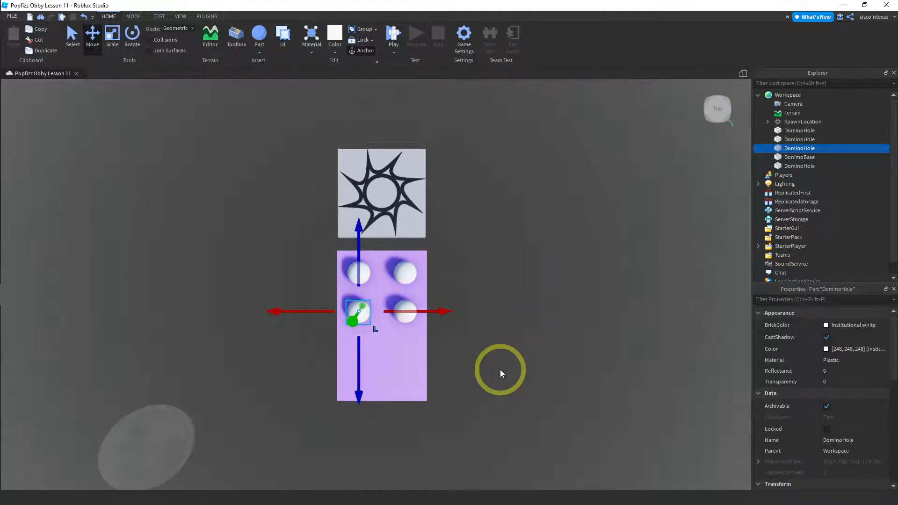
- Add three more sphere copies in a diagonal, from below the second row's first sphere through the middle to the block's opposite far corner
key(ctrl+d)
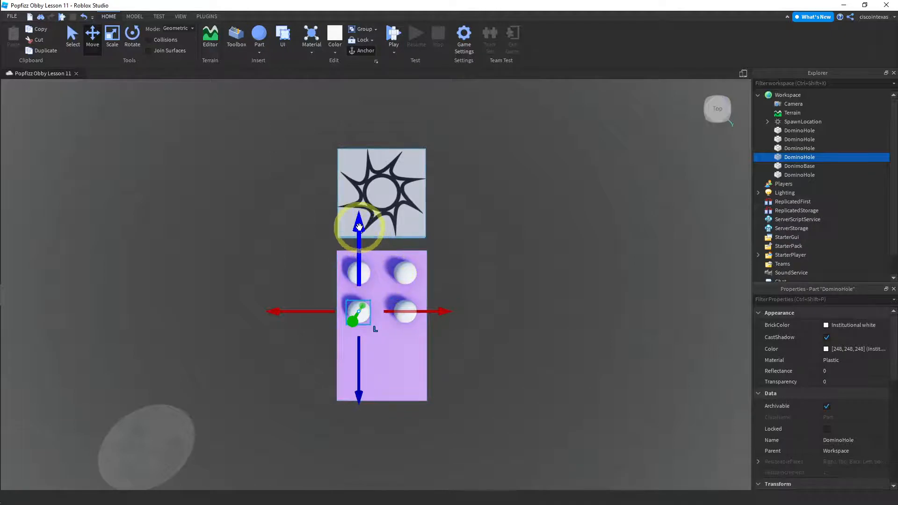
drag(359, 227, 354, 262)
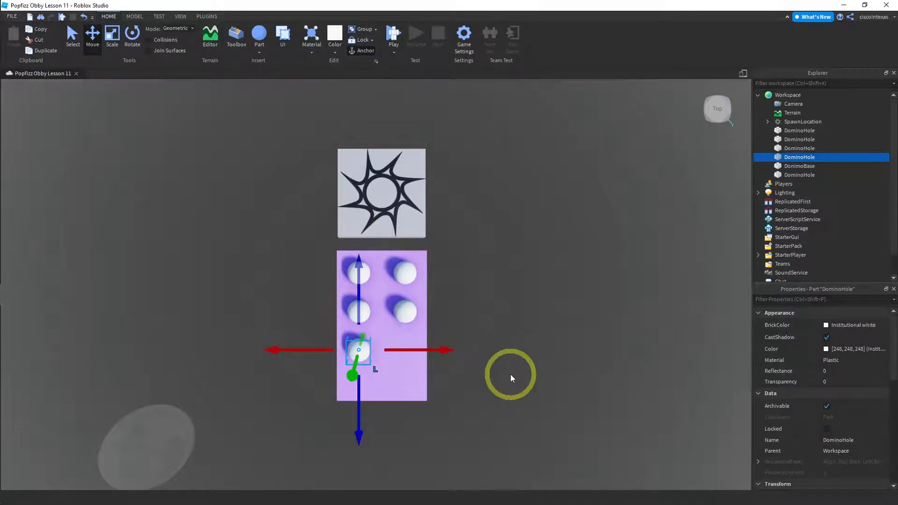
key(ctrl+d)
drag(442, 352, 475, 357)
drag(391, 260, 391, 291)
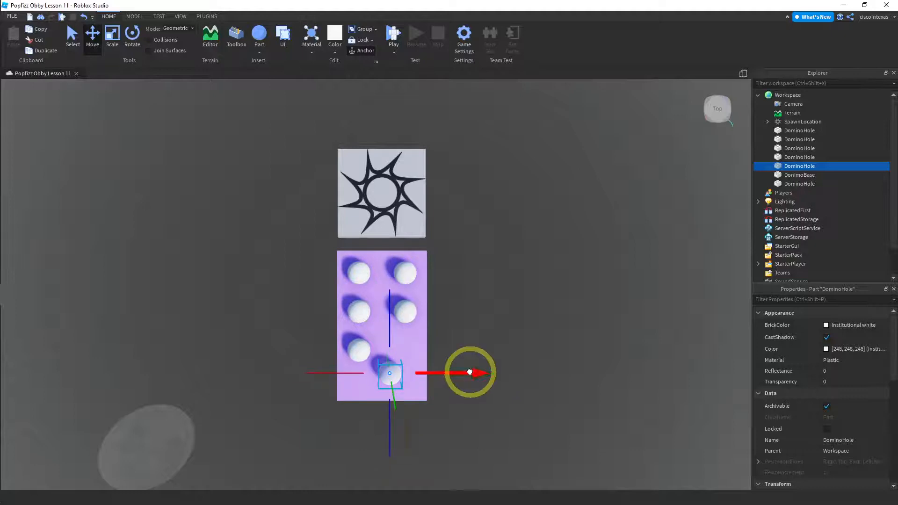
mouse_move(470, 372)
mouse_down()
mouse_move(462, 373)
mouse_move(481, 372)
mouse_up()
key(ctrl+d)
drag(405, 282, 405, 300)
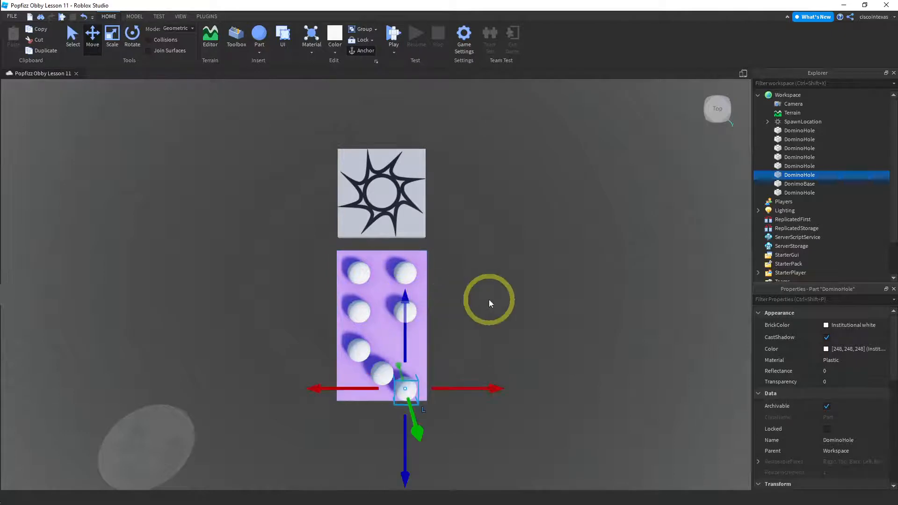
- Move the middle and last spheres of the diagonal slightly toward the spawn along Z to space the diagonal evenly
click(489, 318)
key(e)
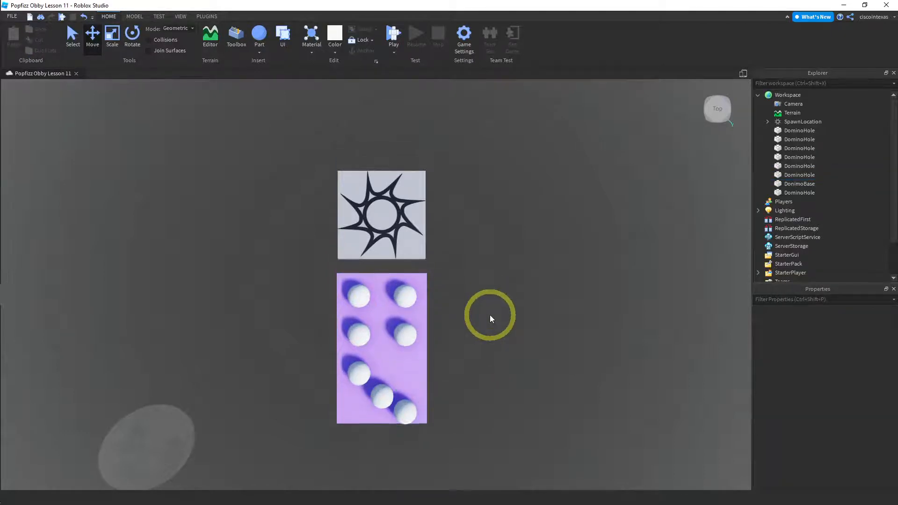
key(q)
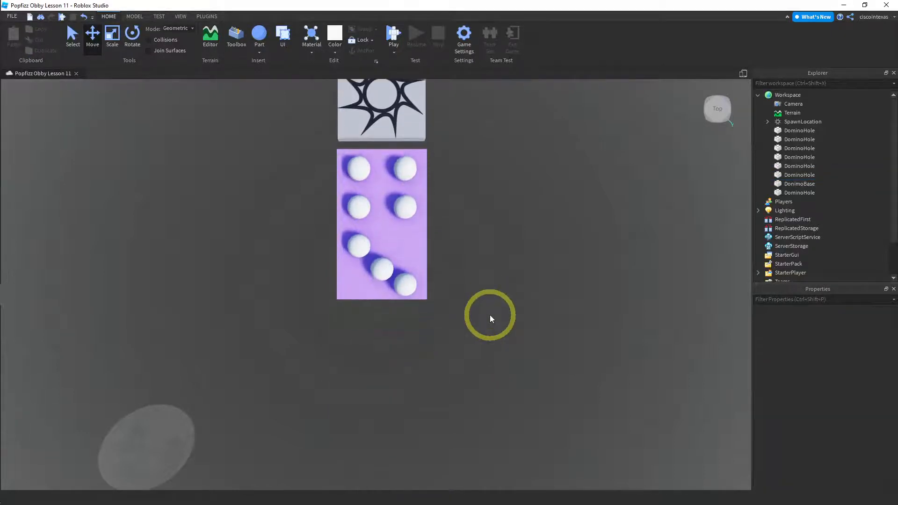
click(381, 267)
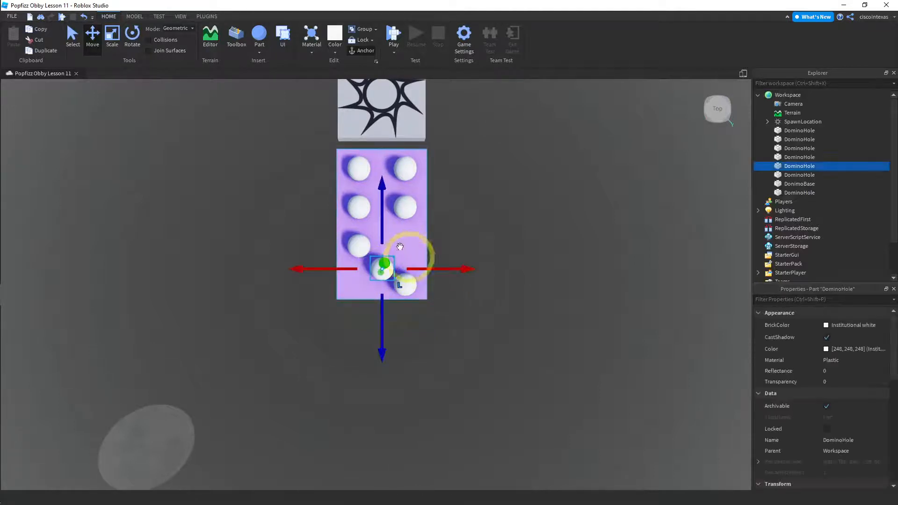
drag(386, 225, 386, 217)
click(478, 226)
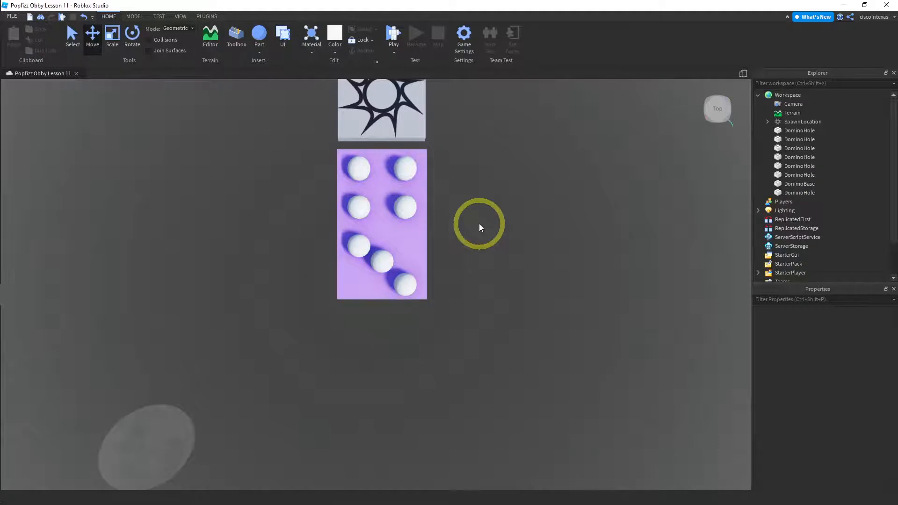
click(410, 283)
drag(407, 251, 405, 244)
click(471, 225)
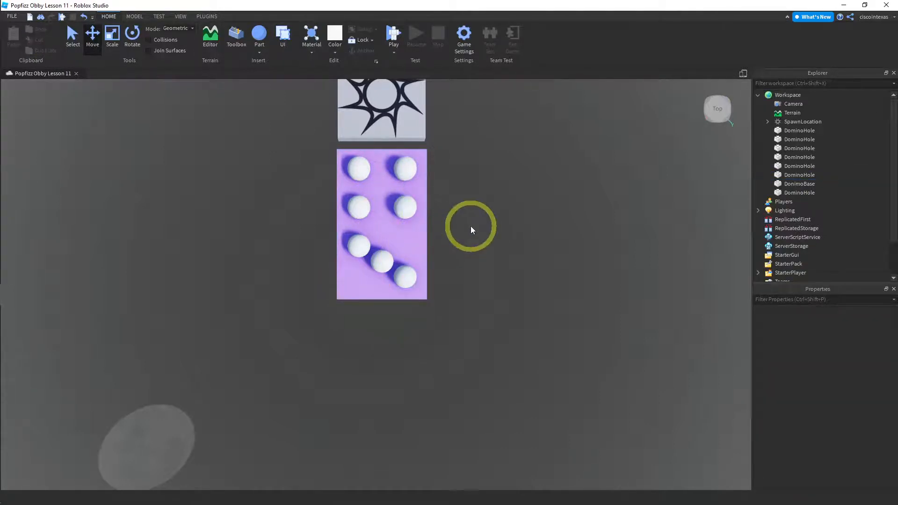
- Try shifting the second sphere of both the first and second rows outward along X, closer to the block's edge
click(360, 208)
drag(445, 207, 444, 209)
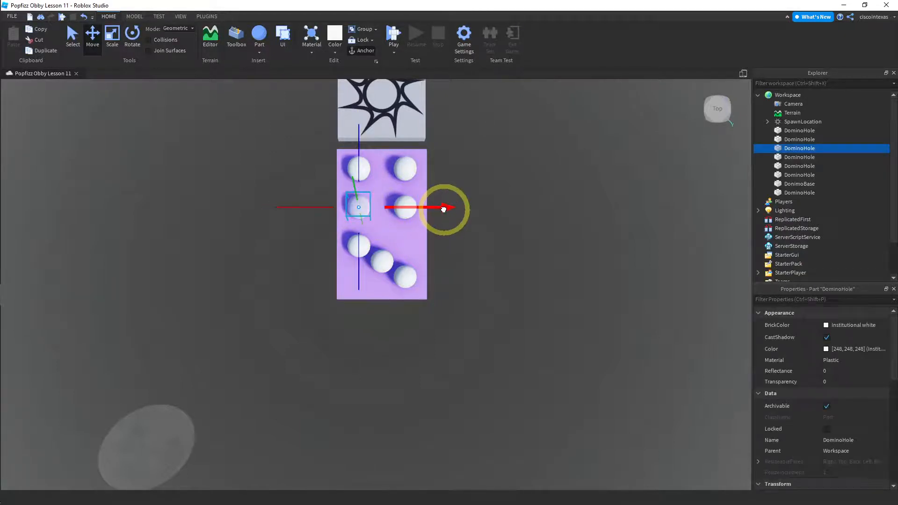
click(442, 171)
click(405, 169)
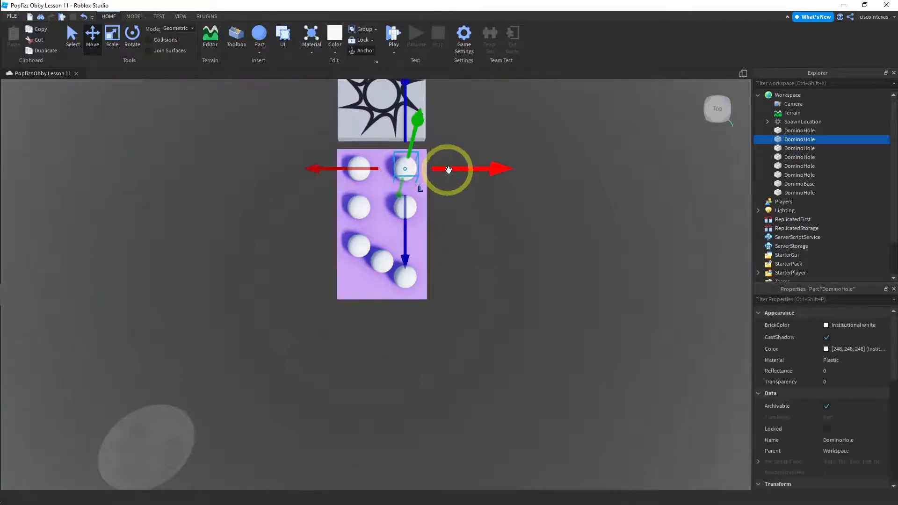
drag(447, 170, 475, 171)
click(462, 214)
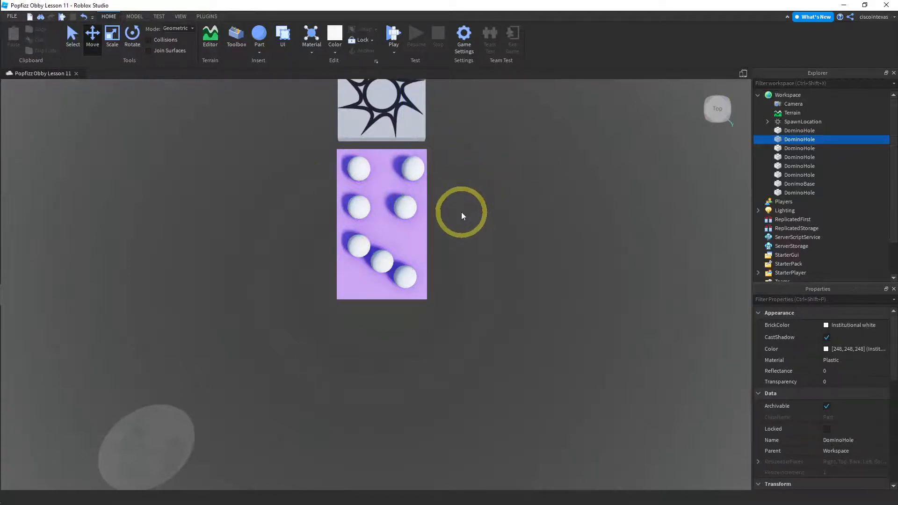
click(403, 207)
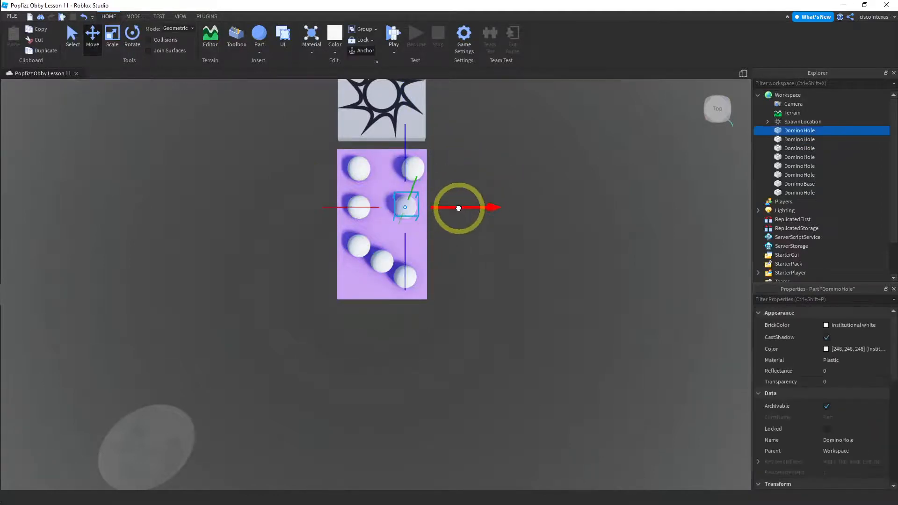
drag(458, 207, 465, 206)
click(507, 175)
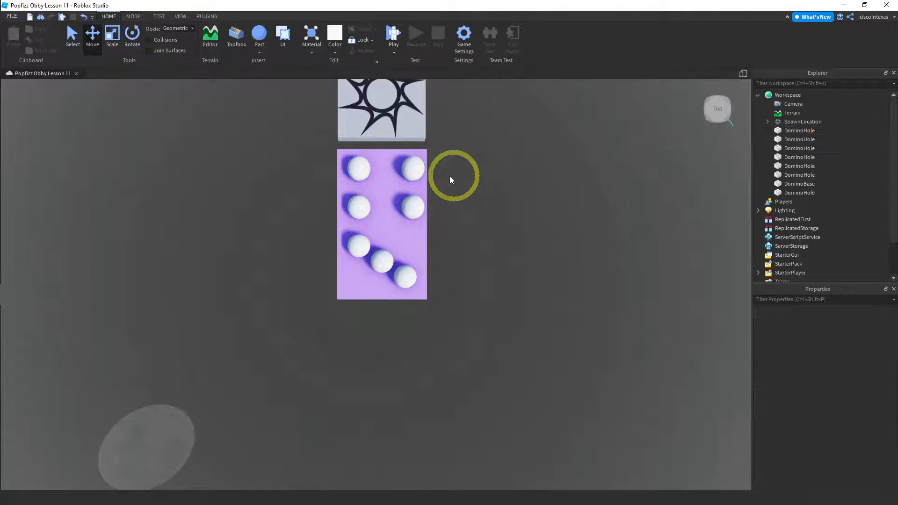
- Move both outward-shifted spheres back inward along X, in line with the last diagonal sphere
click(413, 165)
drag(461, 170, 455, 169)
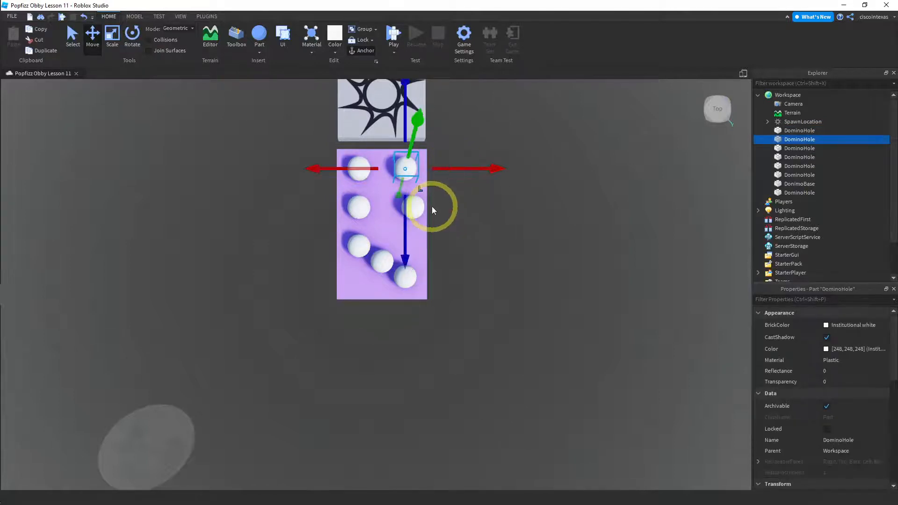
click(414, 207)
drag(472, 209, 466, 209)
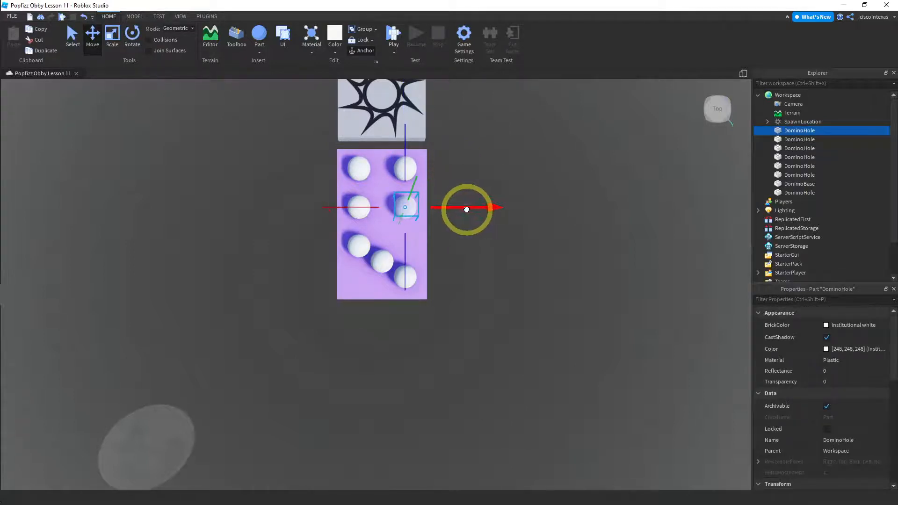
click(525, 171)
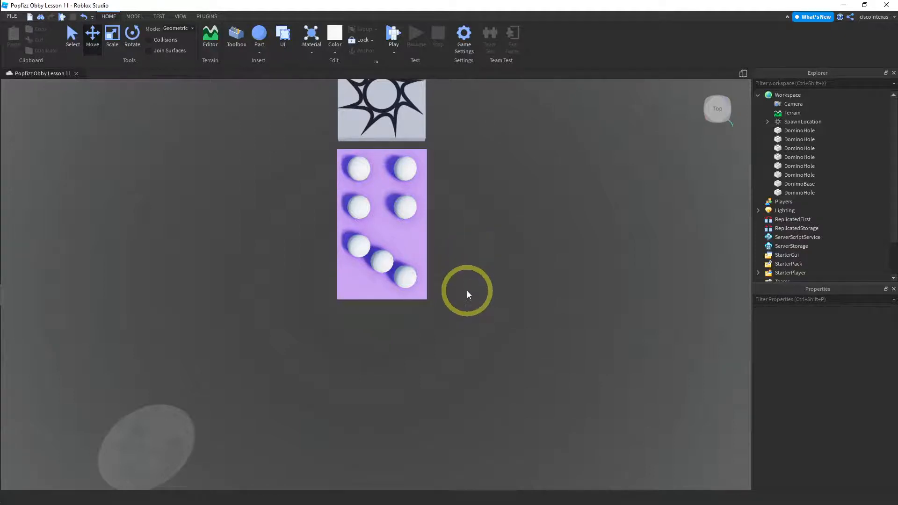
- Examine from the side and from underneath how the spheres sit on the purple block
right_drag(466, 290, 467, 290)
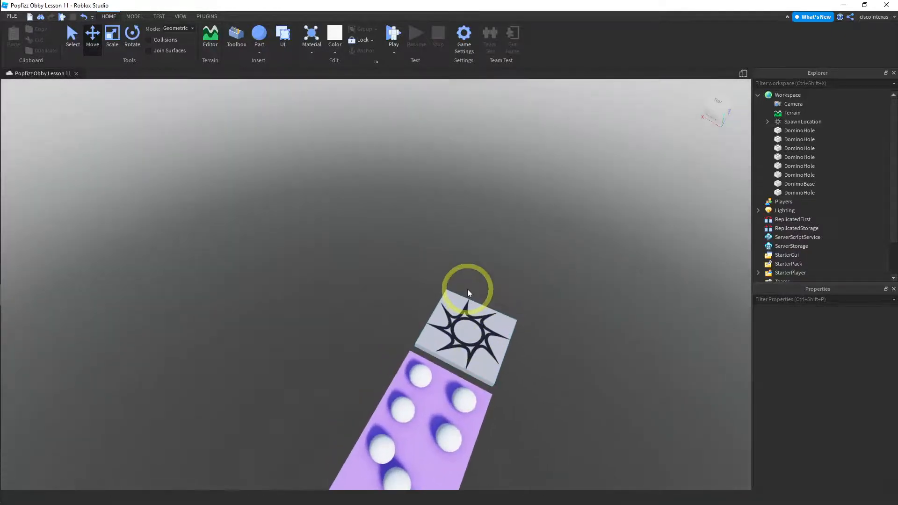
key(q)
right_drag(495, 328, 494, 328)
key(q)
key(a)
key(d)
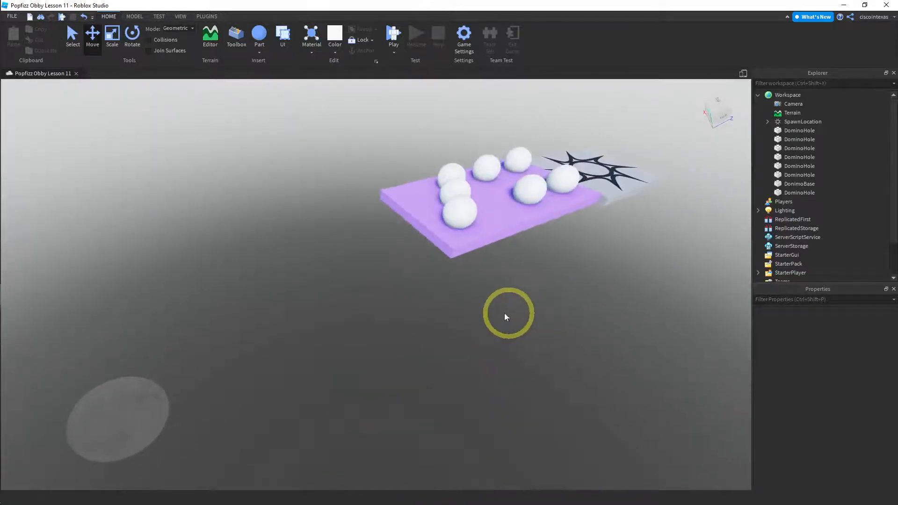
key(d)
right_drag(447, 319, 443, 318)
key(q)
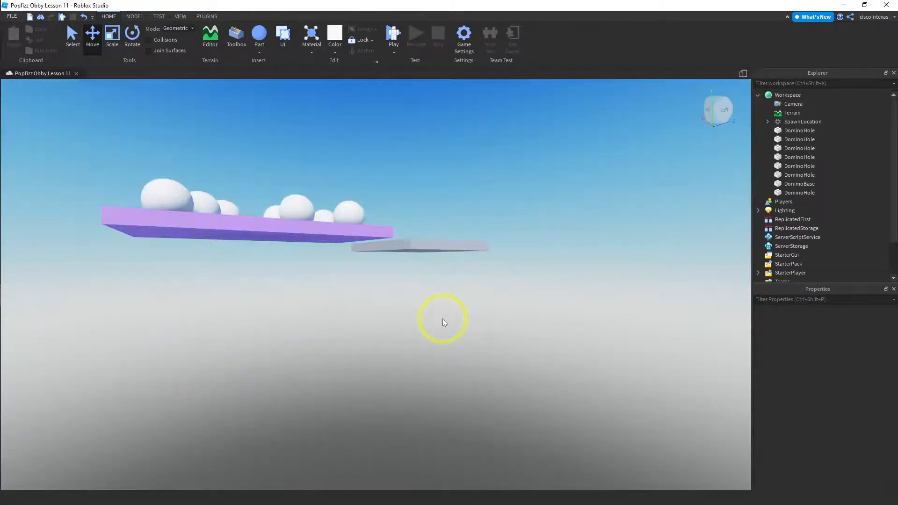
key(e)
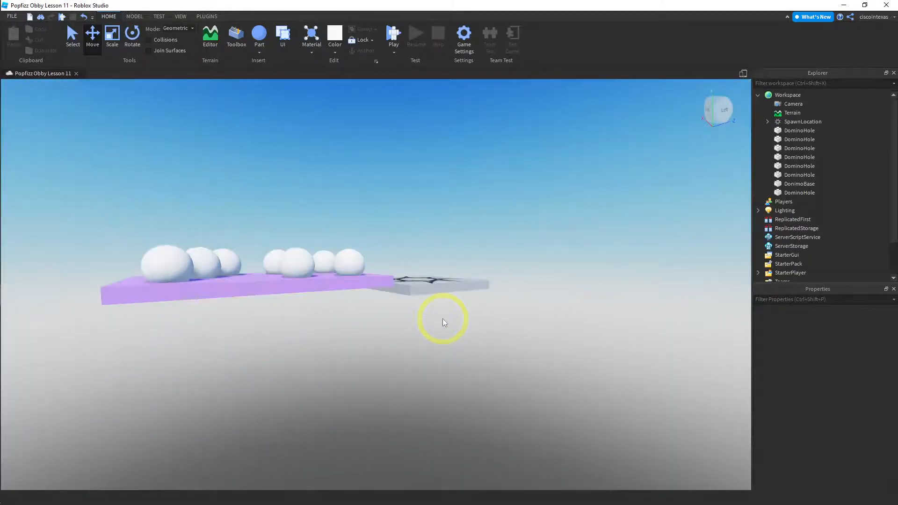
- Lower all seven DominoHole spheres together along Y so they sink through the purple block
click(725, 113)
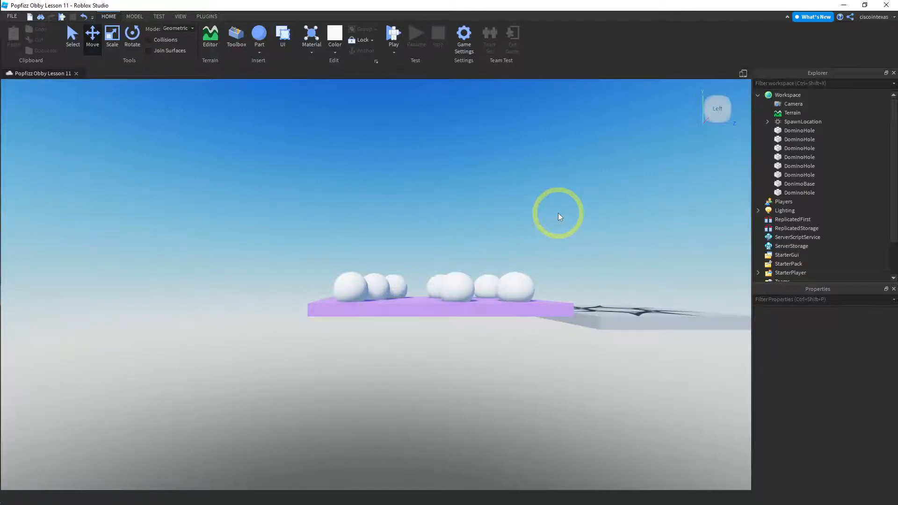
key(q)
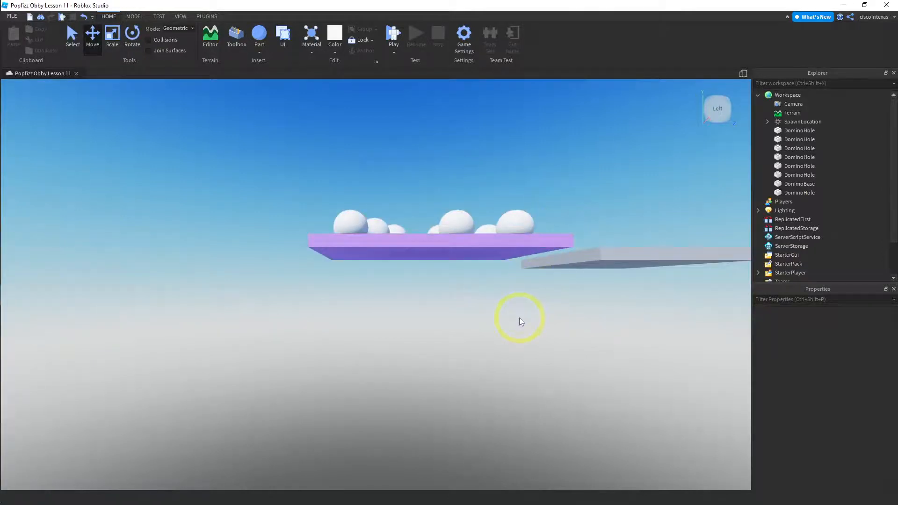
key(e)
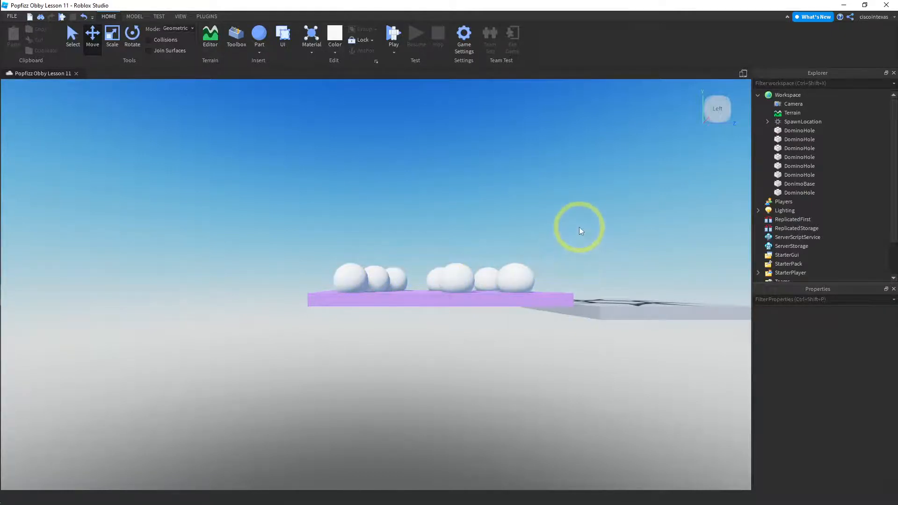
drag(523, 257, 306, 293)
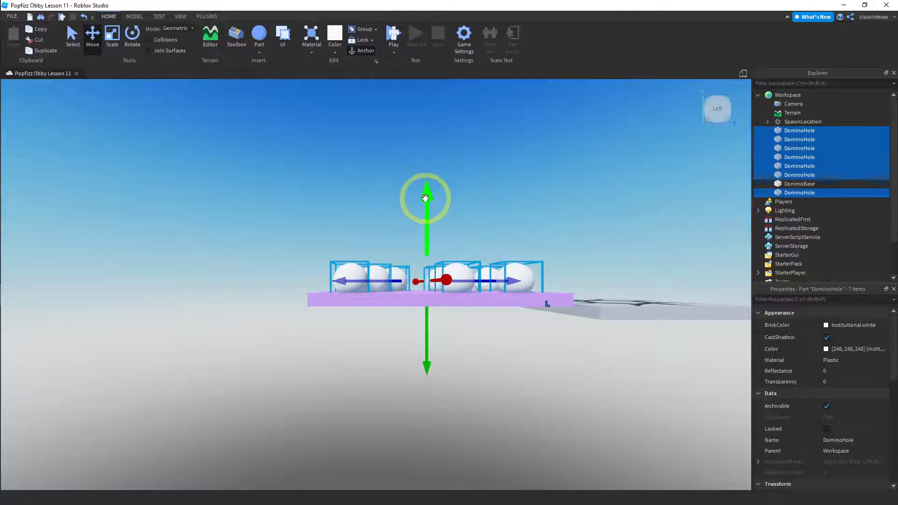
drag(425, 196, 478, 206)
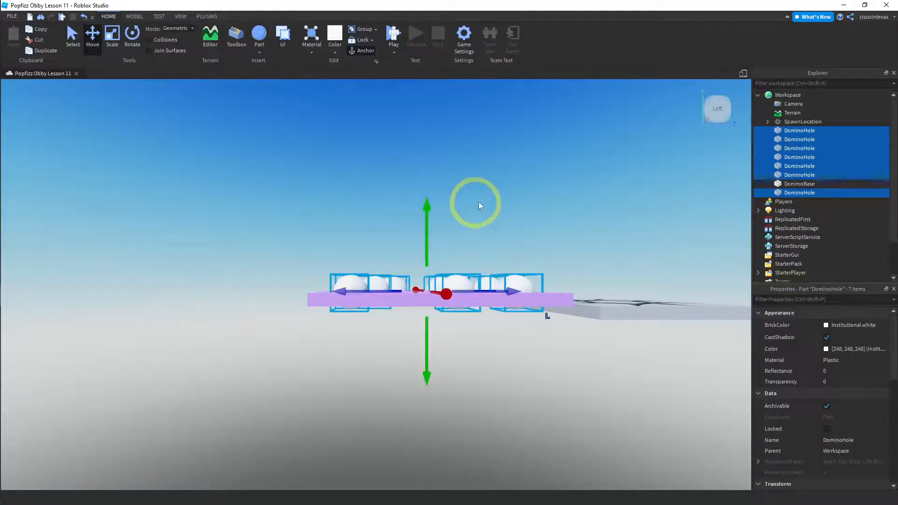
click(509, 199)
- Inspect the sunken spheres from above, below and the side of the purple block
key(e)
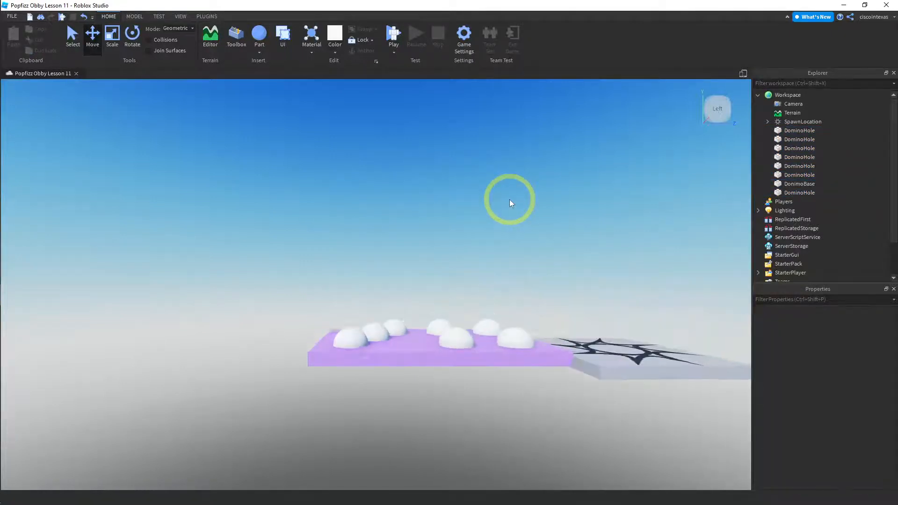
key(q)
key(q)
key(q)
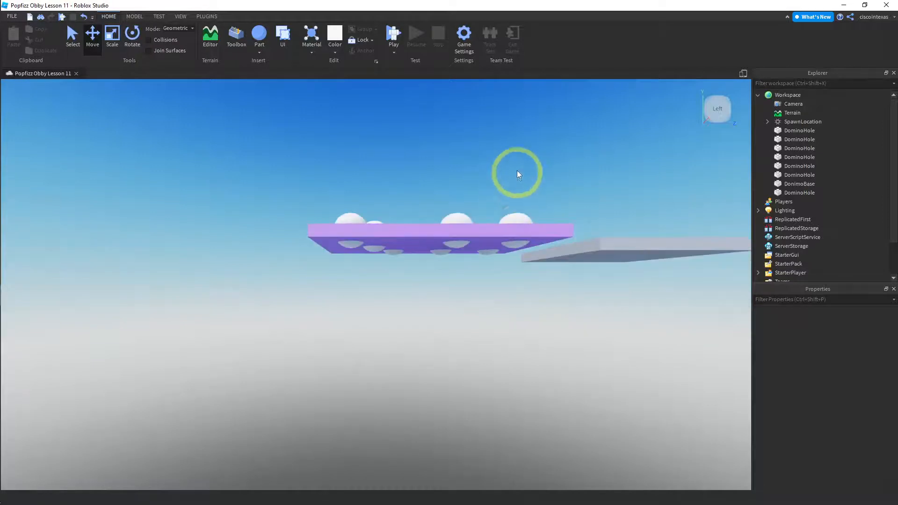
key(e)
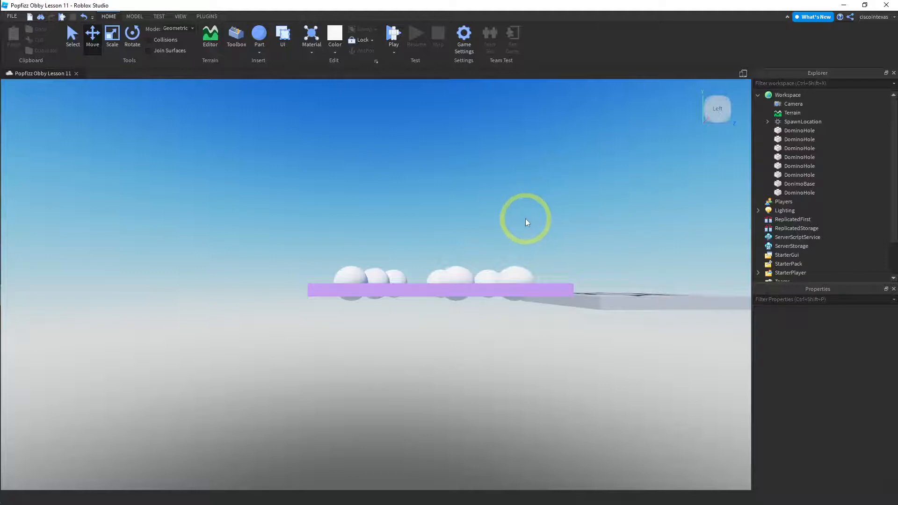
right_drag(596, 178, 595, 178)
key(d)
key(d)
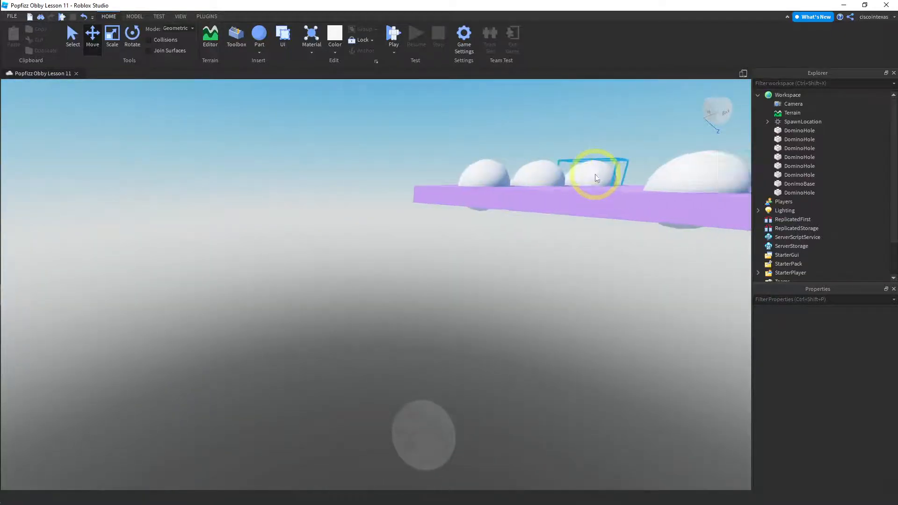
key(e)
key(e)
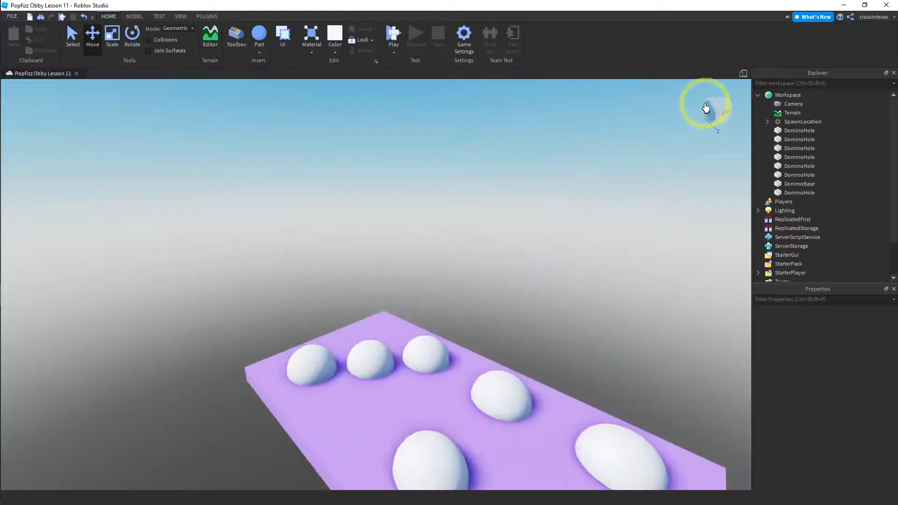
- Insert a new block part over the middle of the purple domino, seen from the top
click(720, 102)
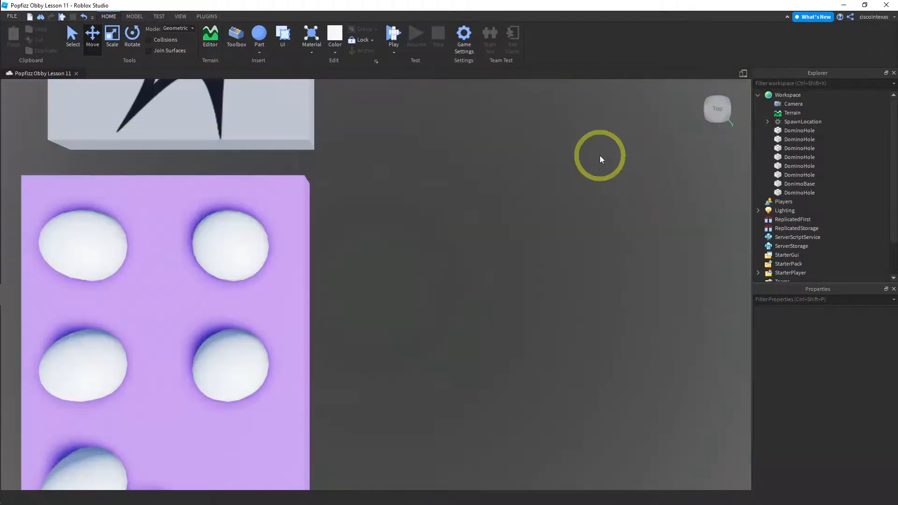
key(a)
key(e)
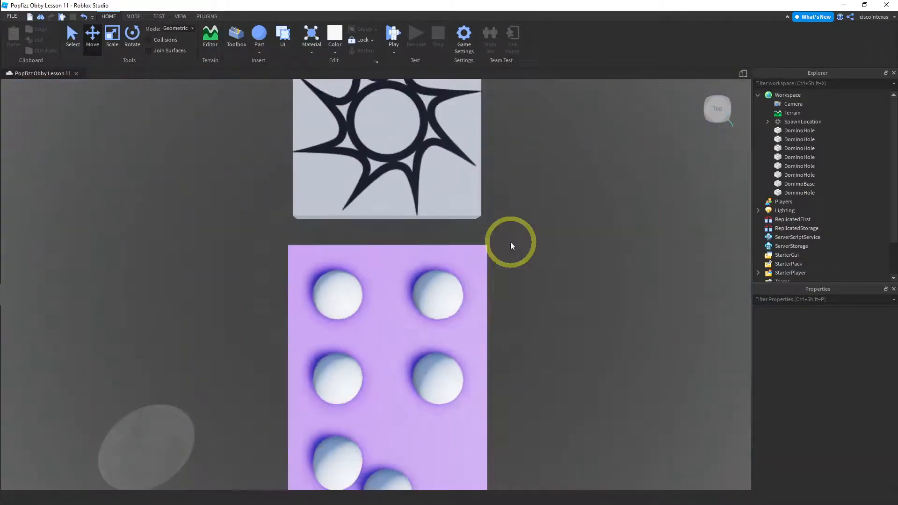
key(e)
key(q)
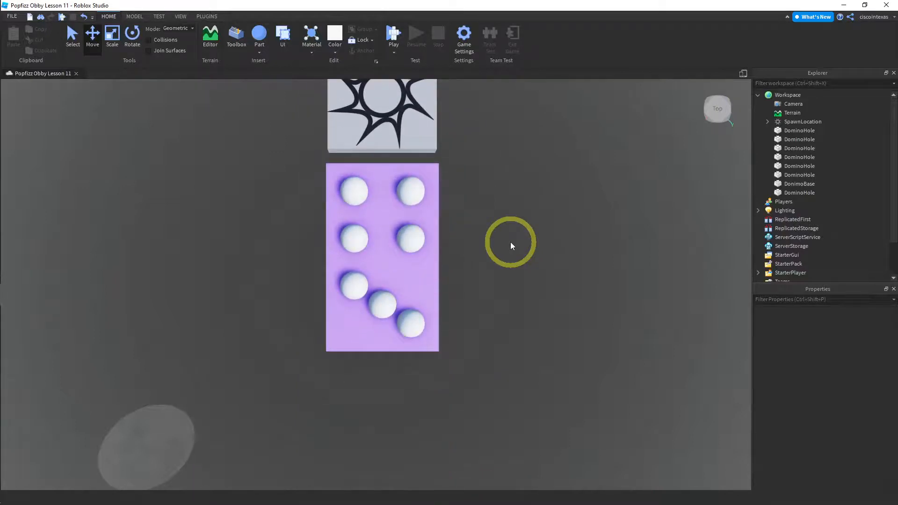
click(255, 52)
click(272, 63)
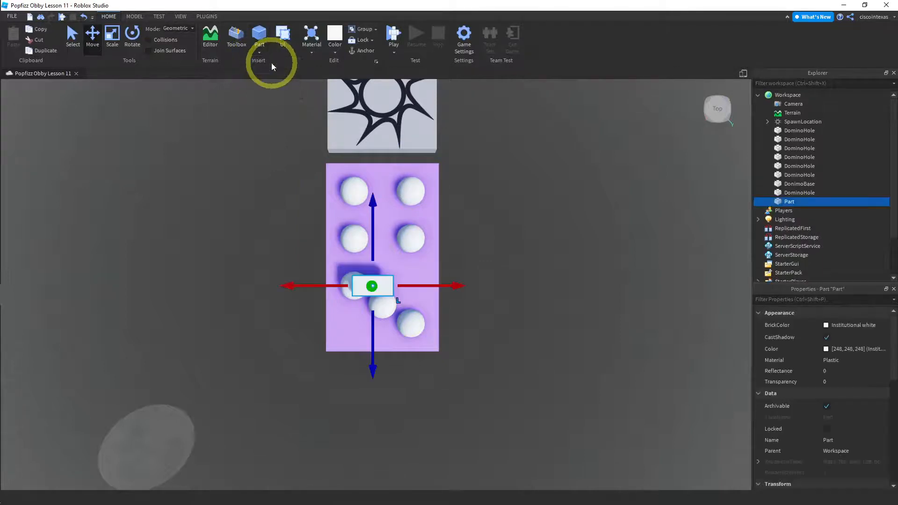
- Rename the new part DominoDivider and move it along X to the centre of the purple block's width
click(788, 202)
key(BackSpace)
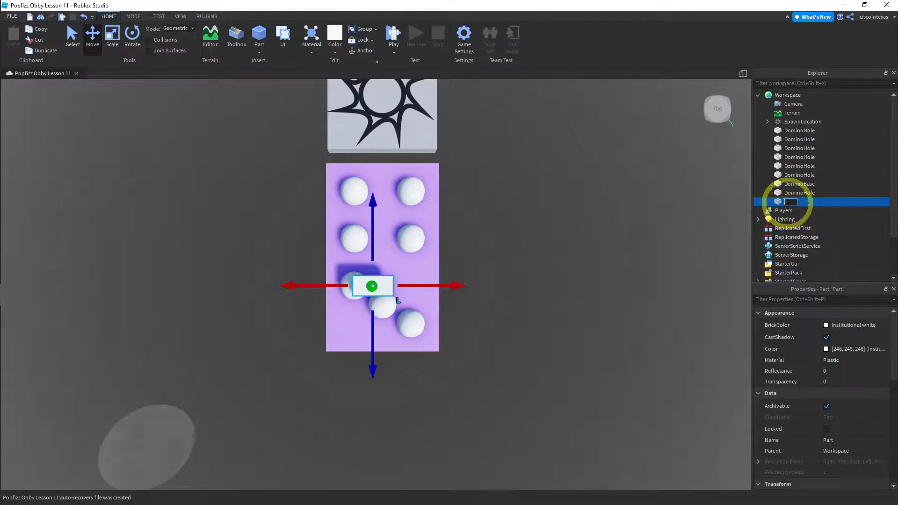
text(Dono)
key(BackSpace)
text(mi)
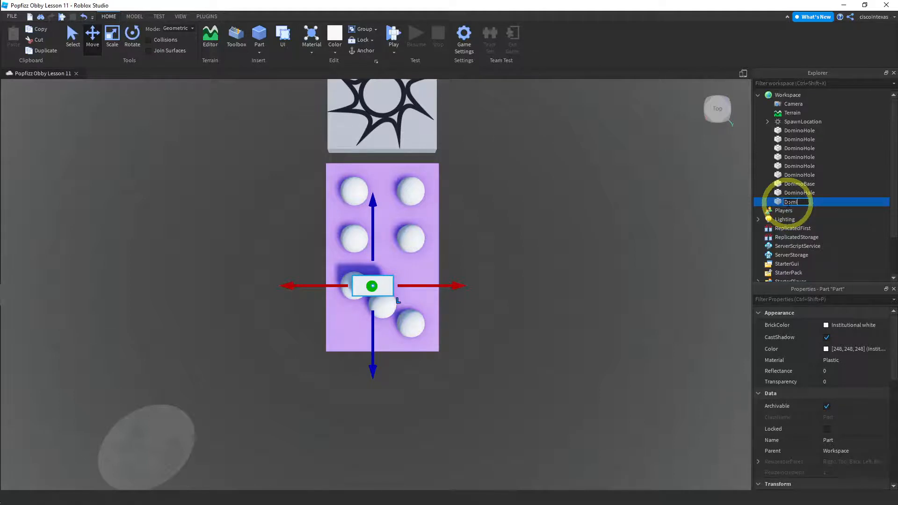
text(noDivider)
key(Return)
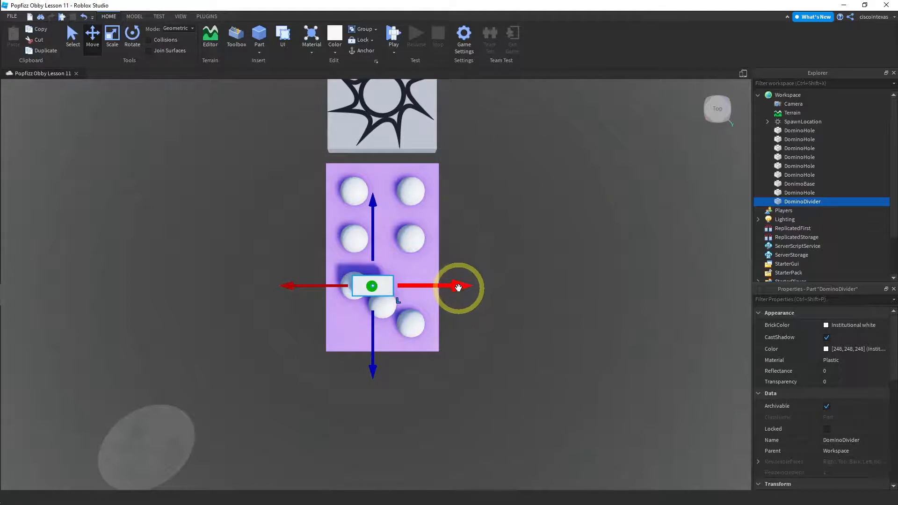
drag(458, 286, 471, 285)
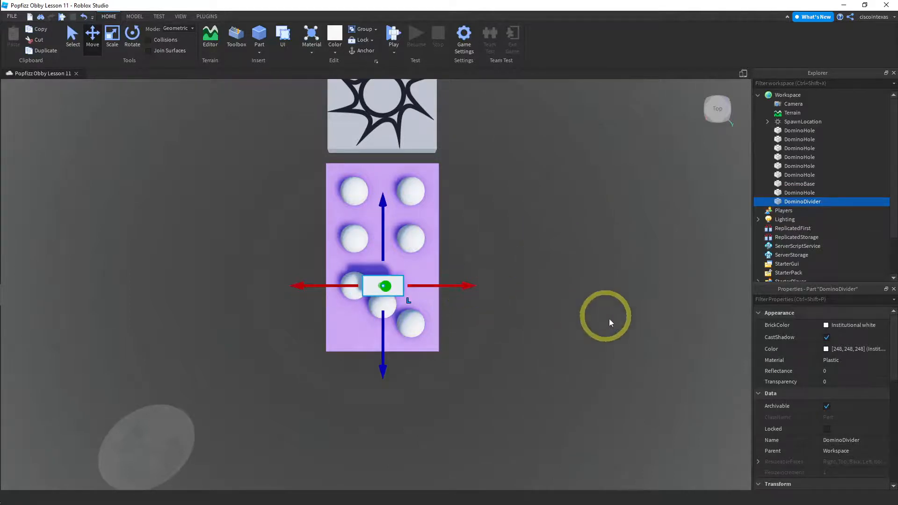
- Set the DominoDivider's size to 8 along X and 1 along Z
scroll(840, 380, down, 3)
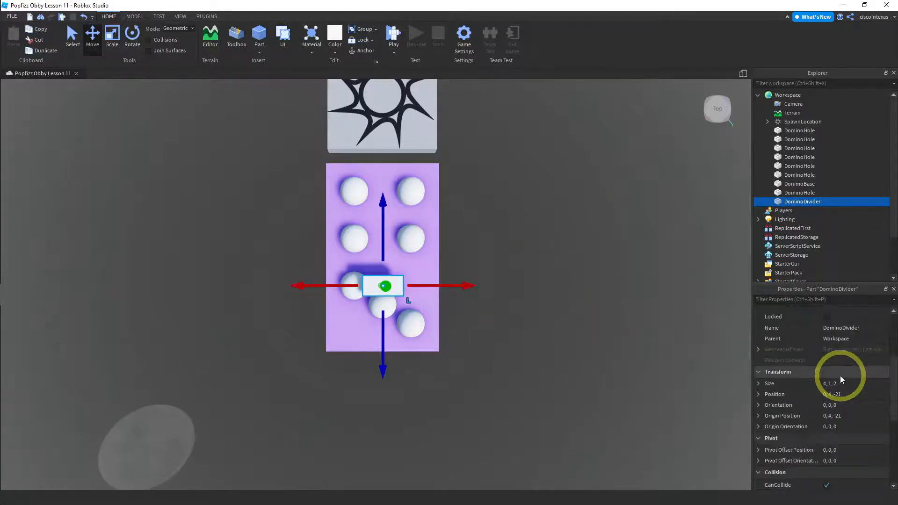
click(759, 384)
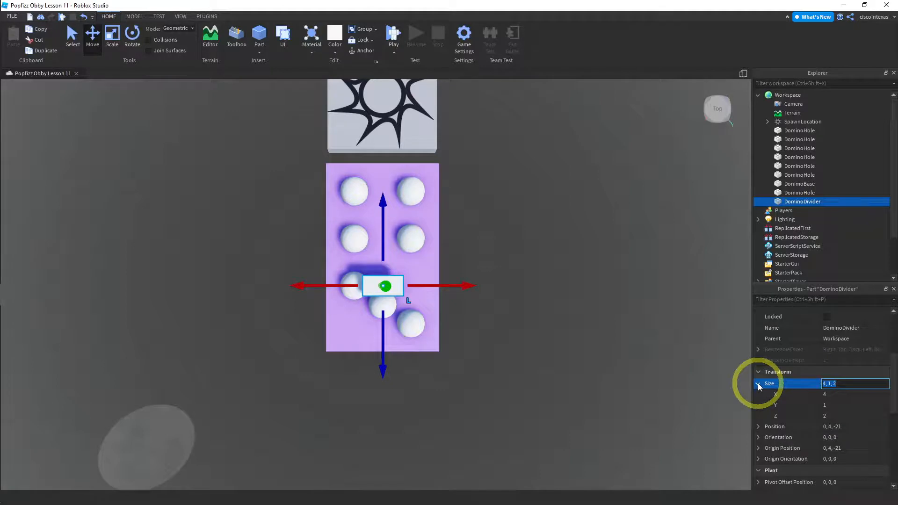
click(832, 394)
text(8)
key(Return)
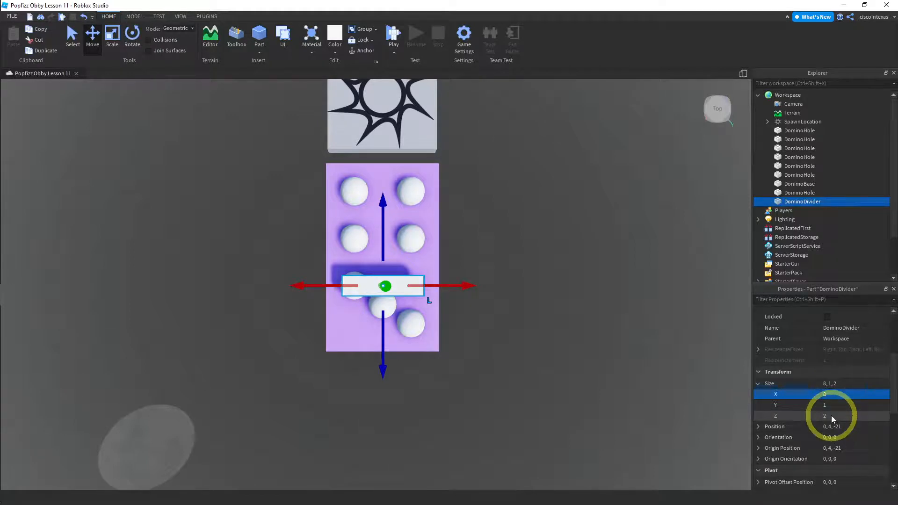
click(832, 415)
text(1)
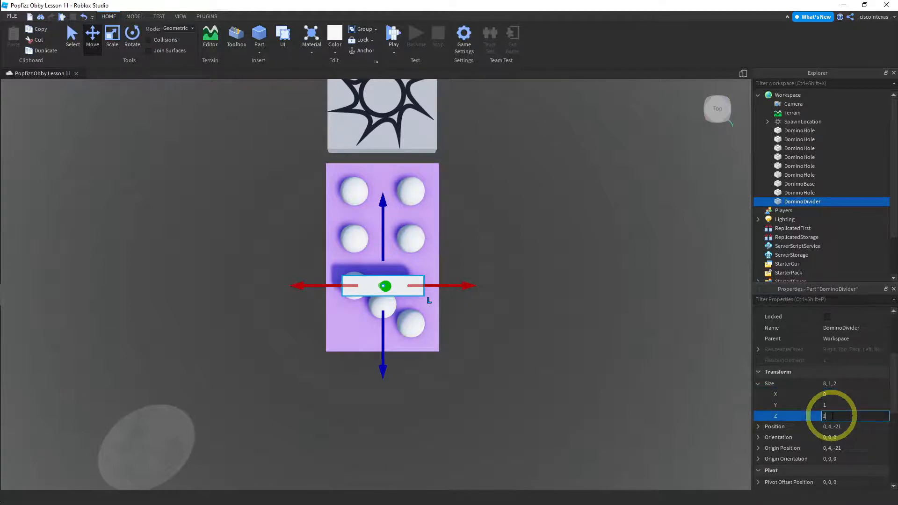
key(Return)
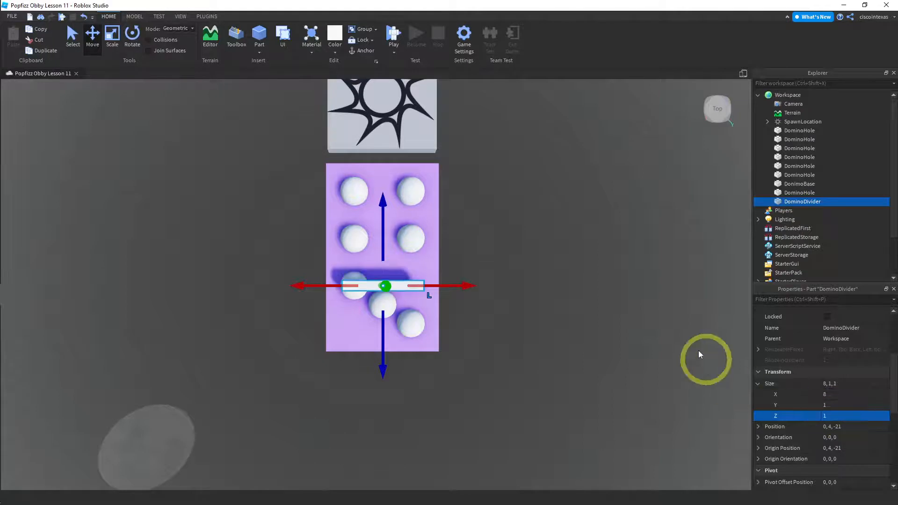
- Move the DominoDivider along Z to -19, between the four-sphere group and the diagonal row of three spheres
drag(384, 207, 383, 189)
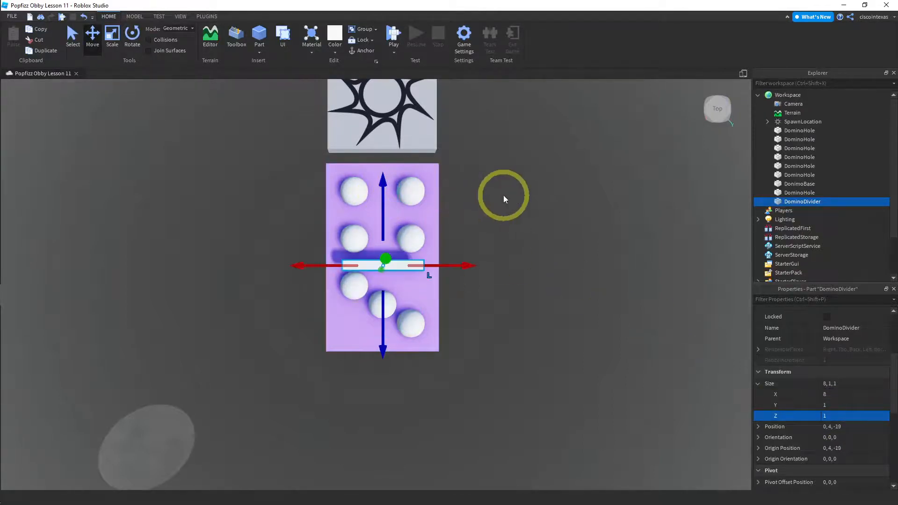
click(531, 335)
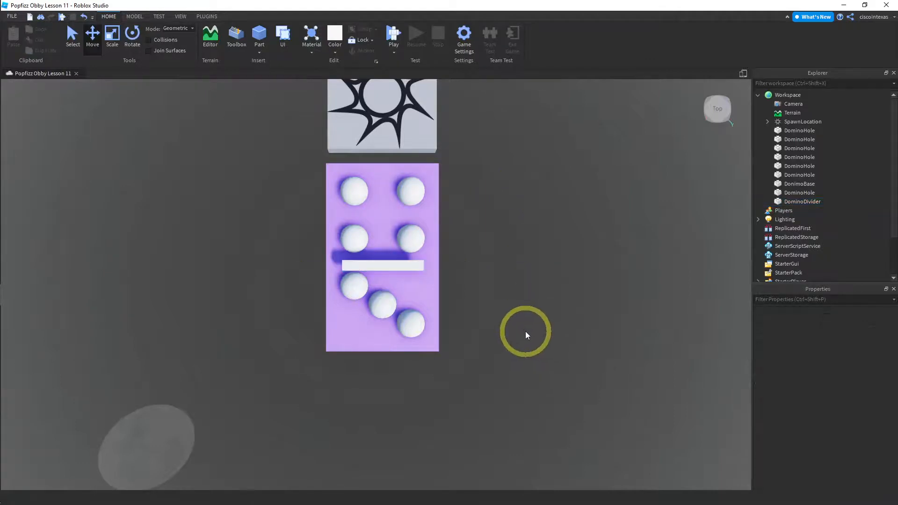
key(a)
key(d)
key(a)
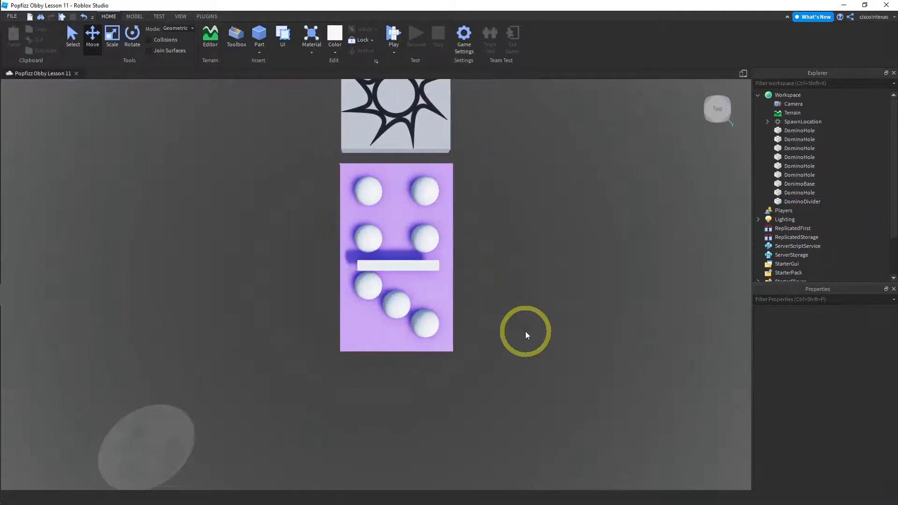
key(s)
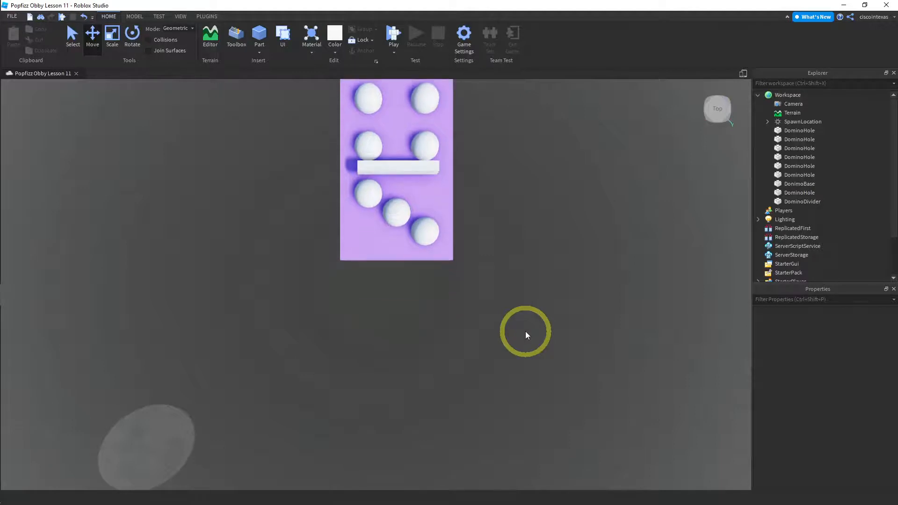
key(d)
key(a)
key(w)
key(a)
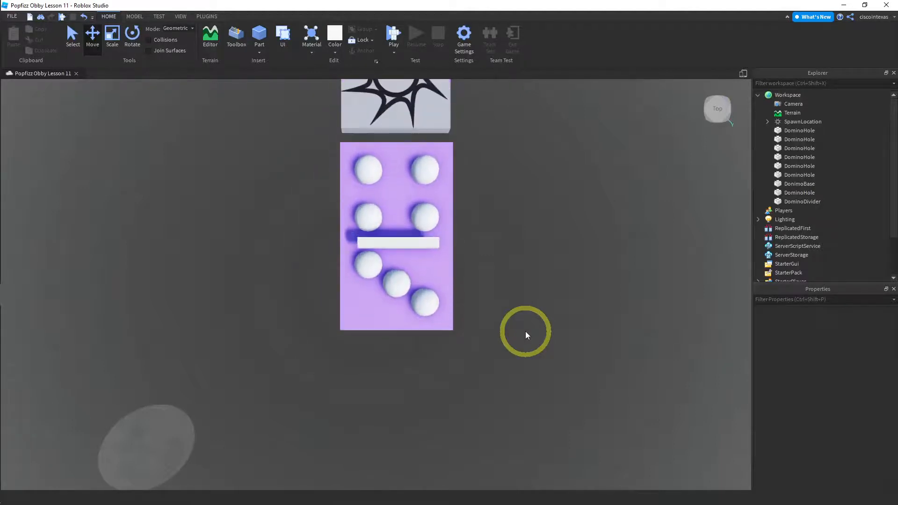
- Set the grid snapping increment for moving parts to 0.5 studs for finer placement of the divider
click(401, 243)
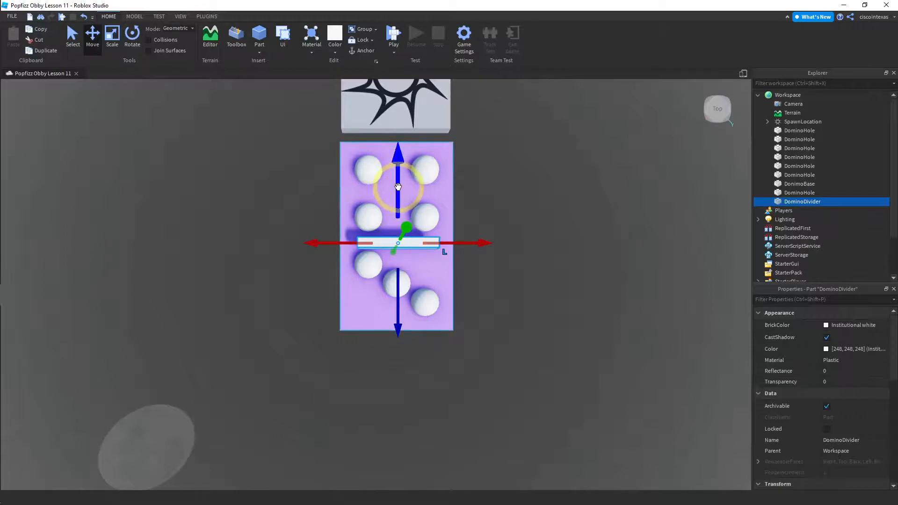
drag(399, 186, 399, 191)
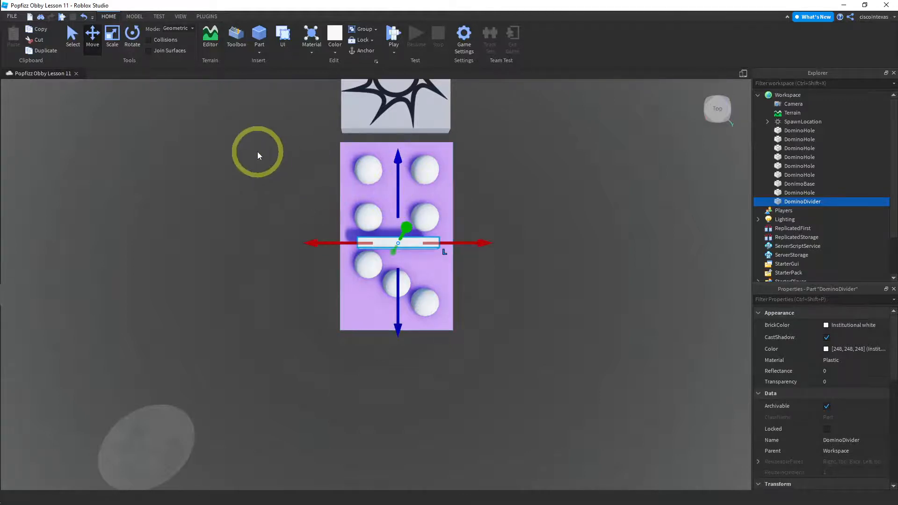
click(135, 17)
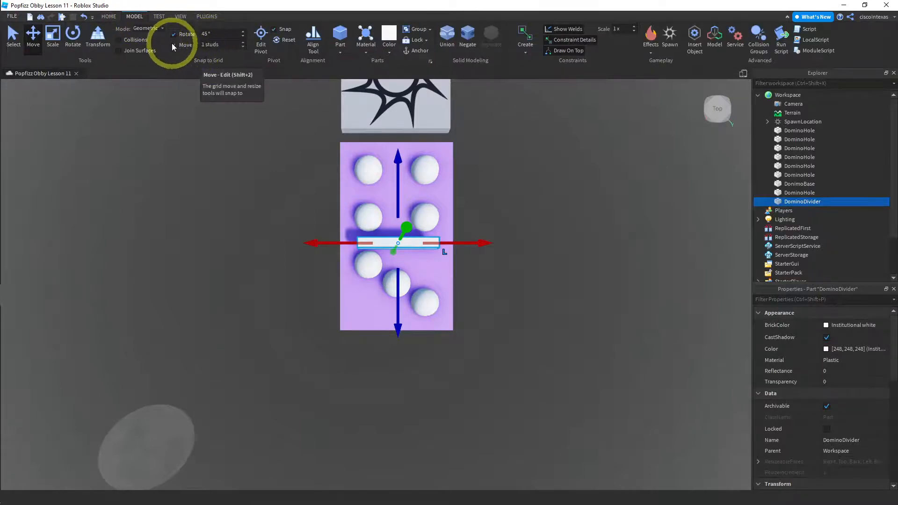
click(208, 45)
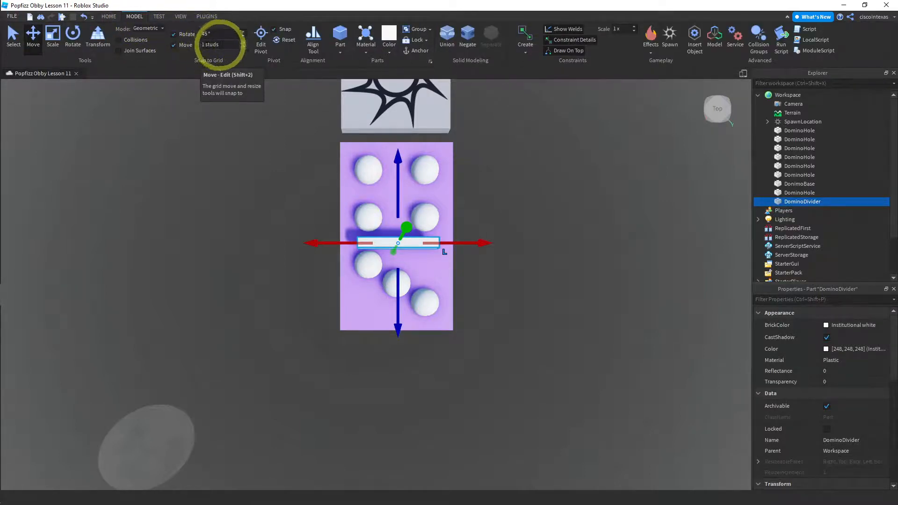
key(BackSpace)
text(0.5)
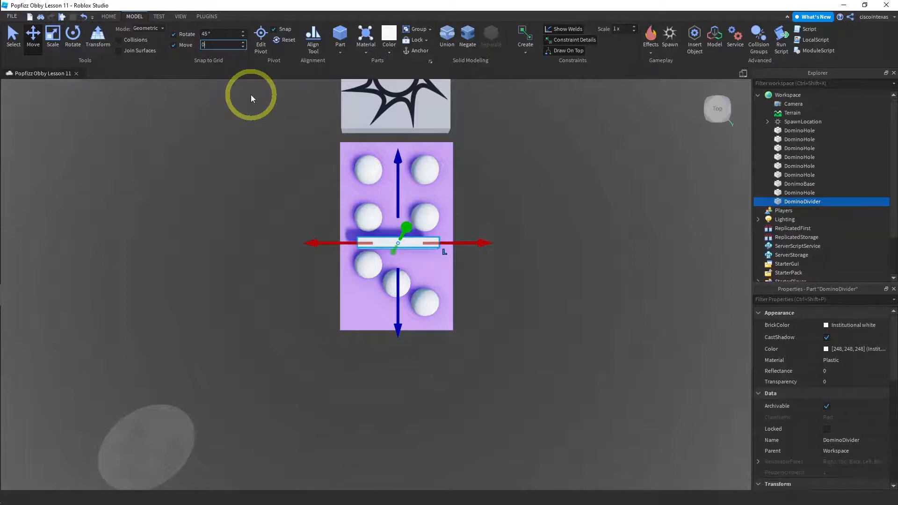
key(Return)
click(268, 182)
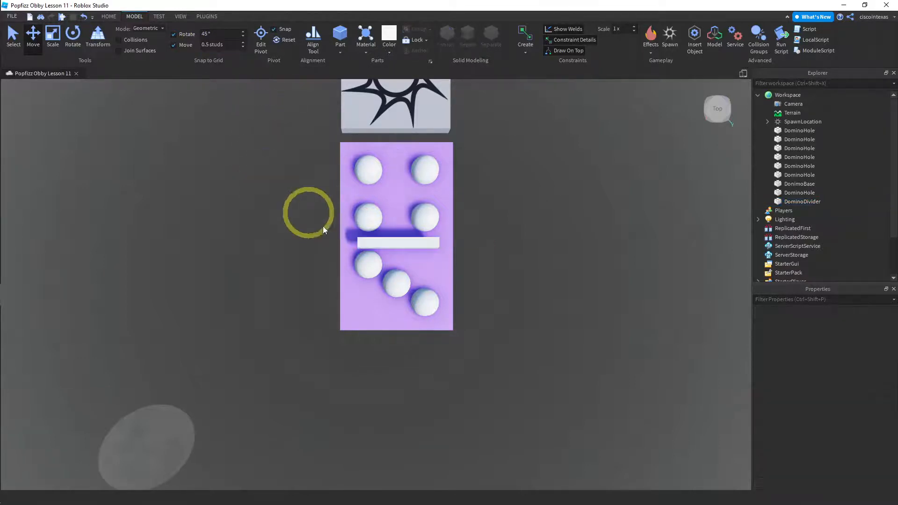
- Nudge the DominoDivider 0.5 studs along Z toward the spawn, to Z -18.5
click(395, 243)
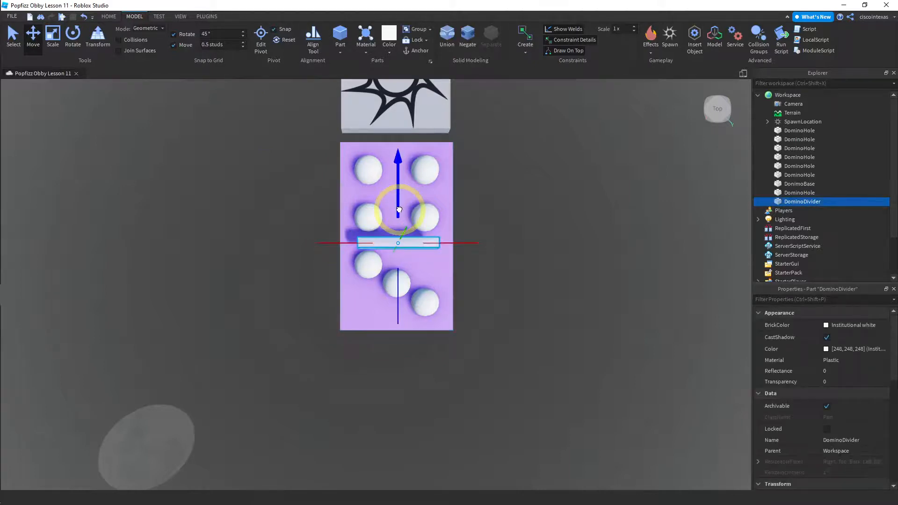
drag(399, 207, 399, 202)
click(522, 188)
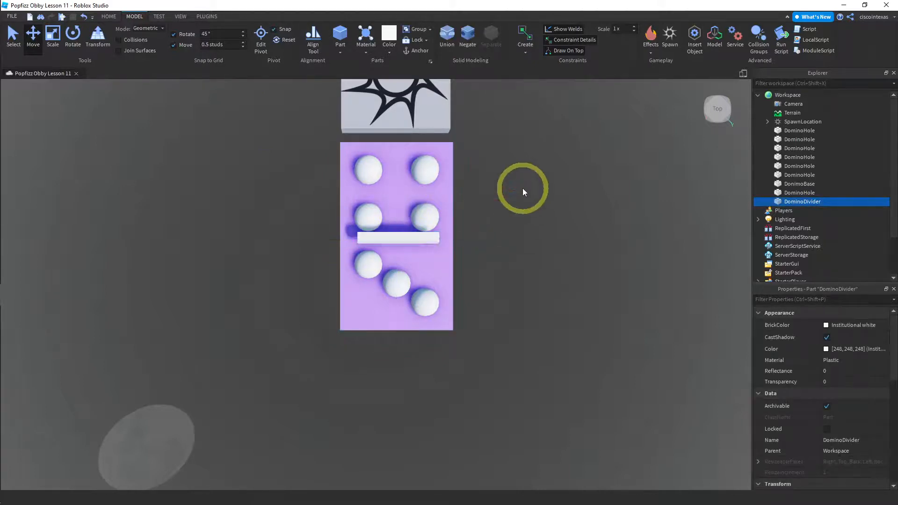
- Try shifting the DominoDivider 0.5 studs sideways along X on the purple block
key(d)
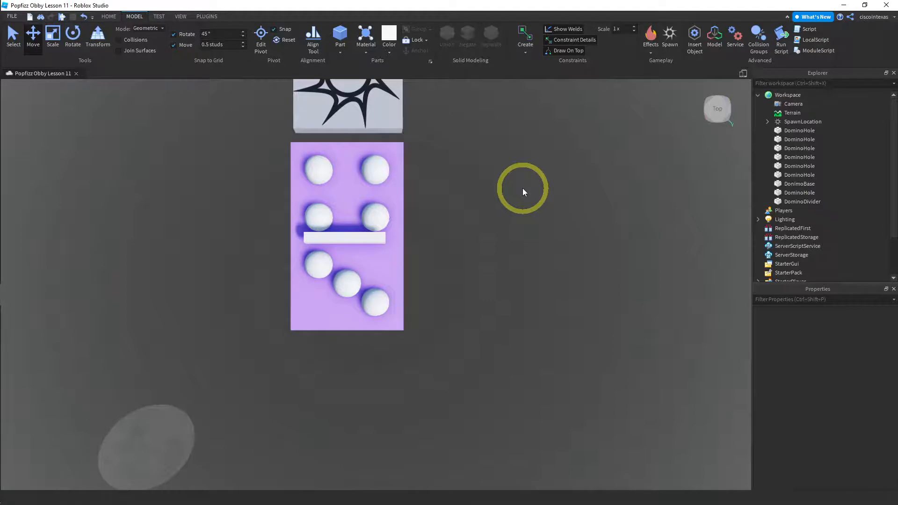
key(w)
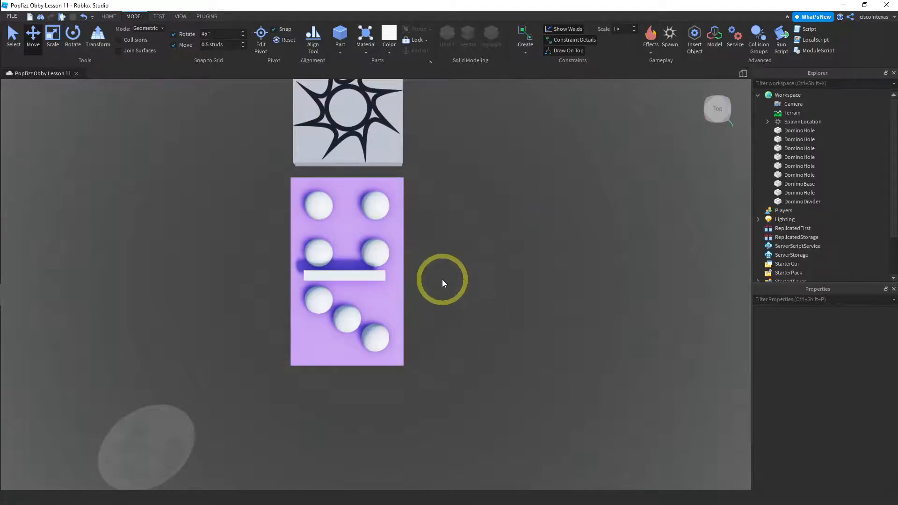
click(345, 277)
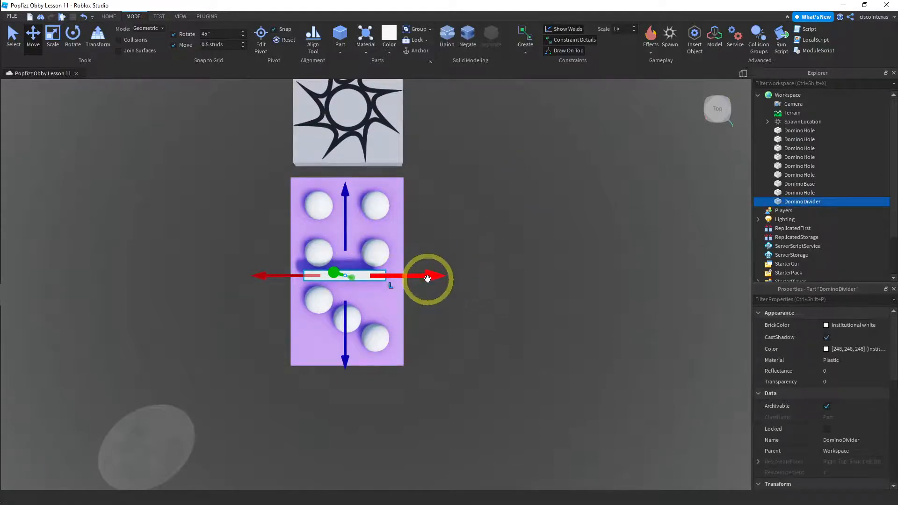
drag(434, 275, 432, 278)
click(478, 231)
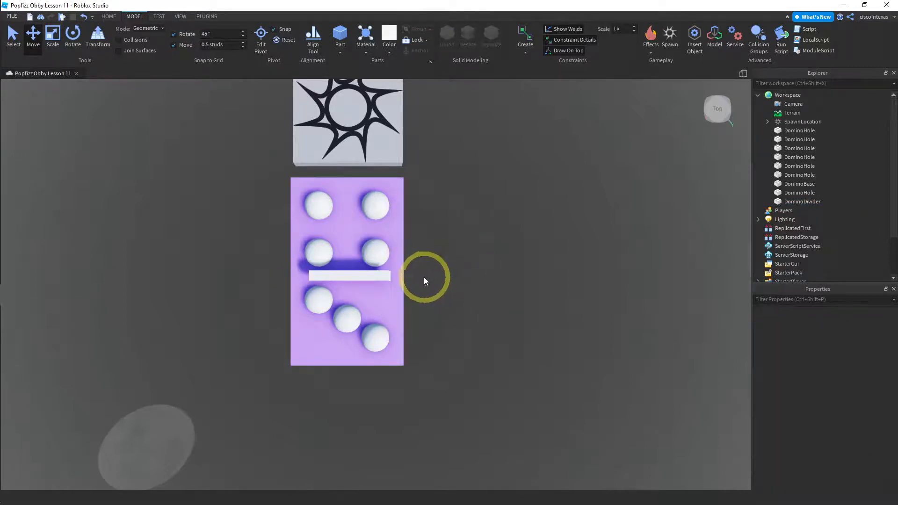
click(376, 275)
drag(434, 275, 434, 276)
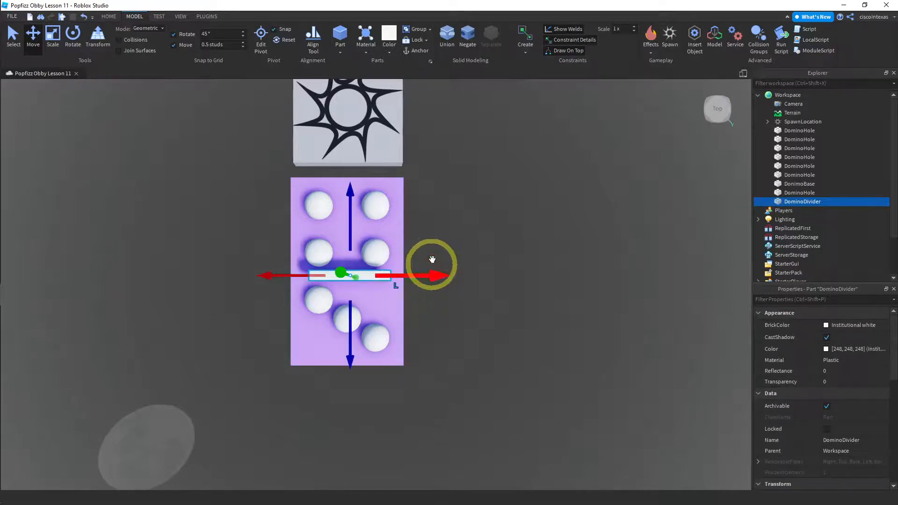
click(441, 254)
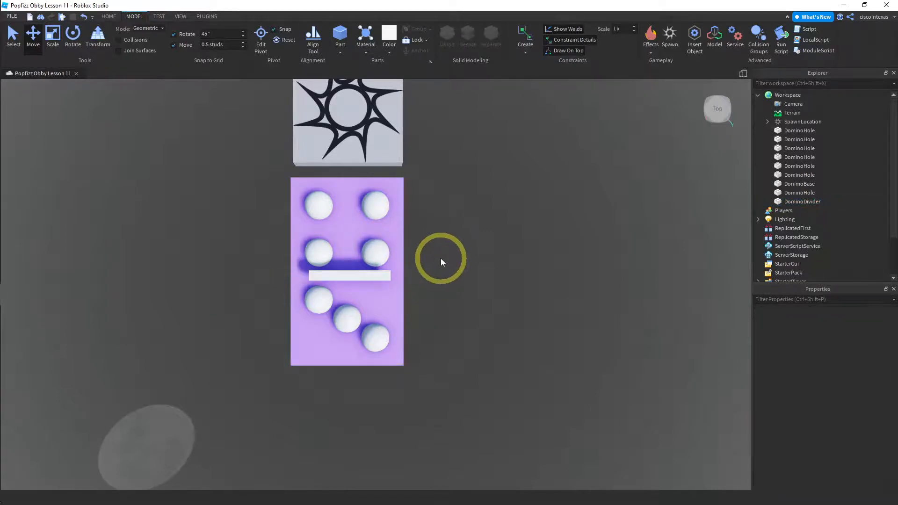
- Move the DominoDivider 0.5 studs back along X to the centre of the purple block's width
key(a)
right_drag(478, 239, 478, 239)
click(395, 269)
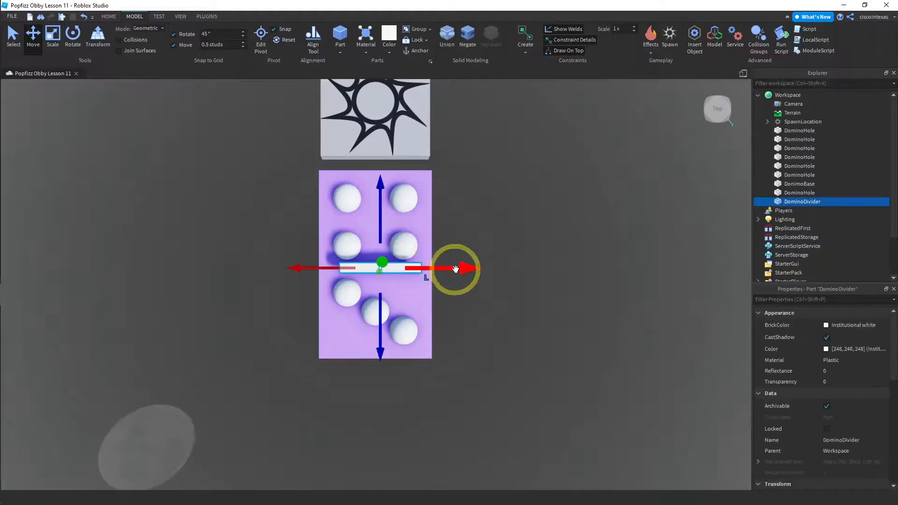
drag(459, 268, 454, 267)
click(495, 226)
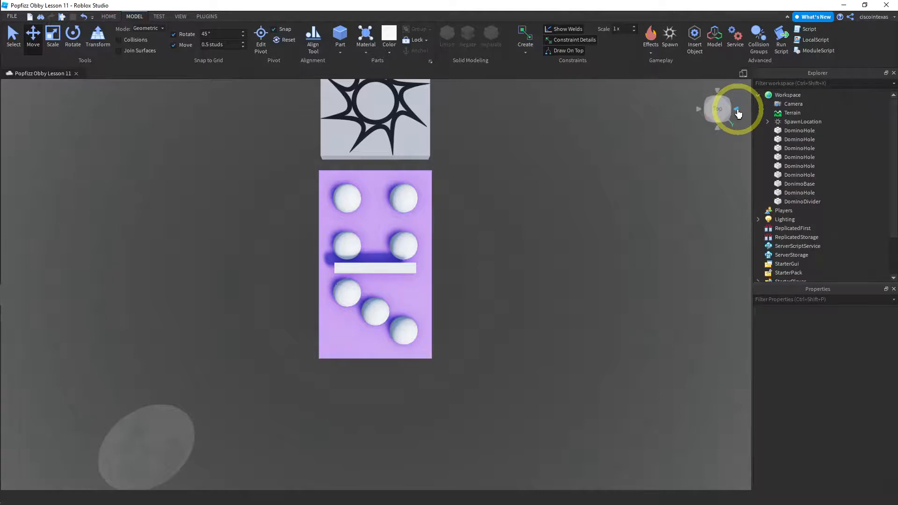
- Set the DominoDivider's Y size to 3 so it stands taller above the purple block
click(737, 112)
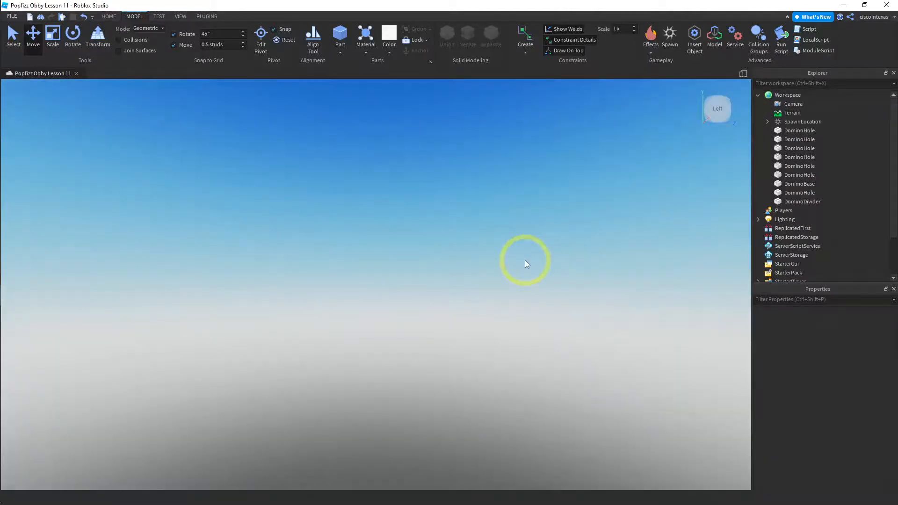
scroll(523, 268, down, 5)
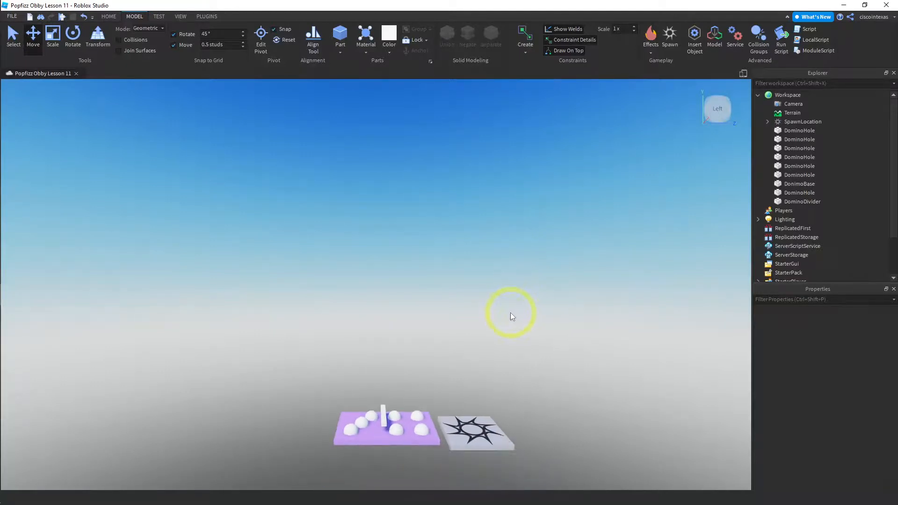
key(e)
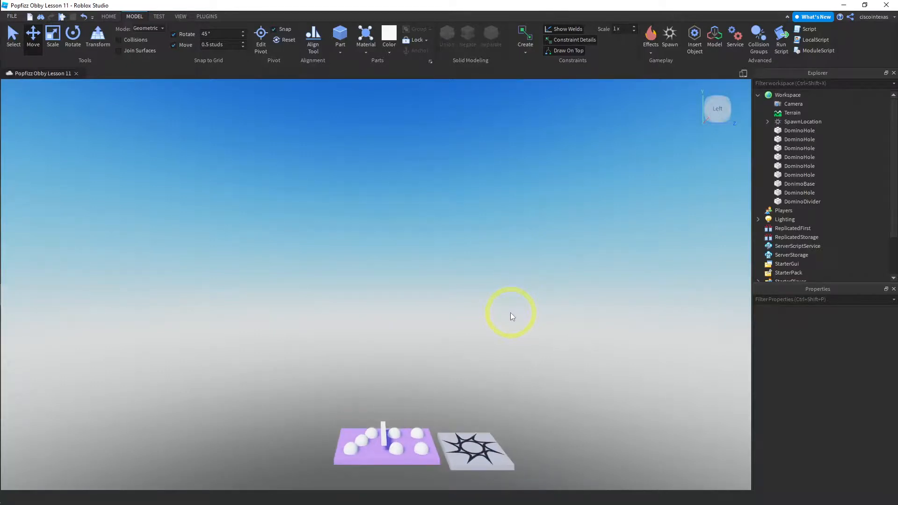
key(q)
scroll(508, 243, up, 4)
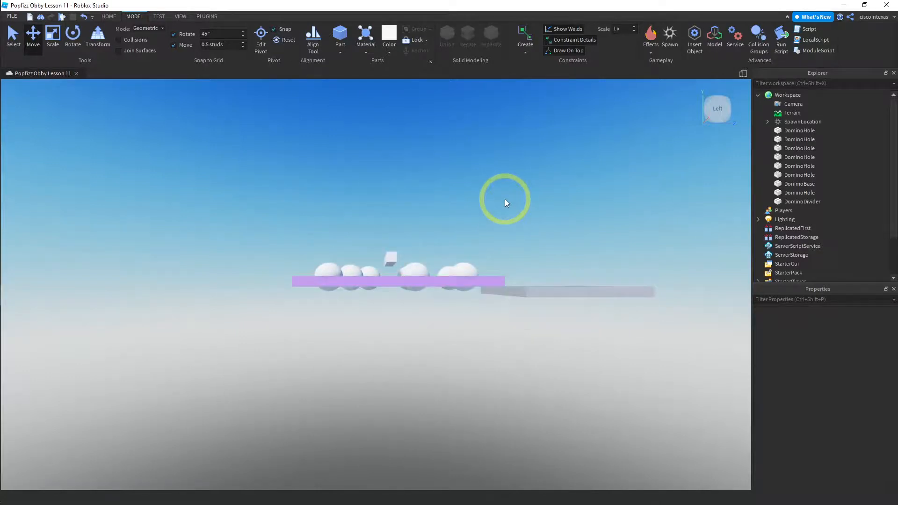
right_drag(504, 198, 504, 198)
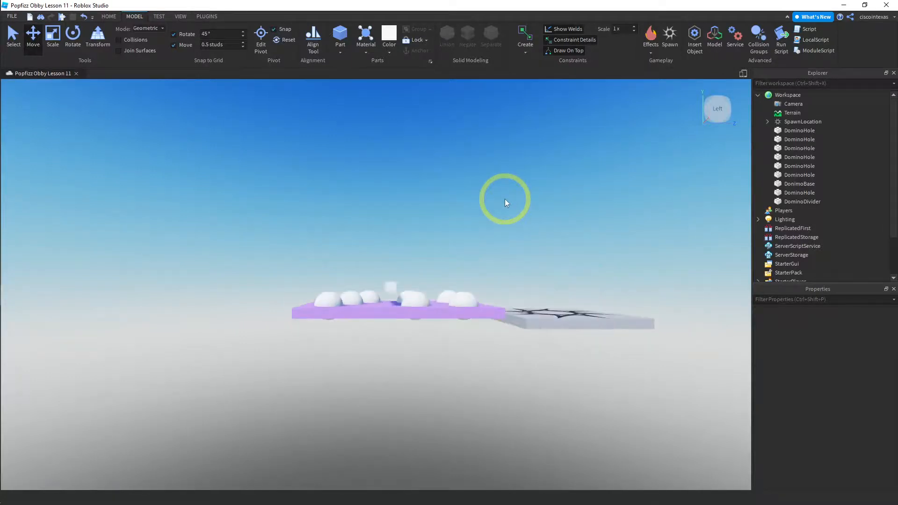
click(392, 285)
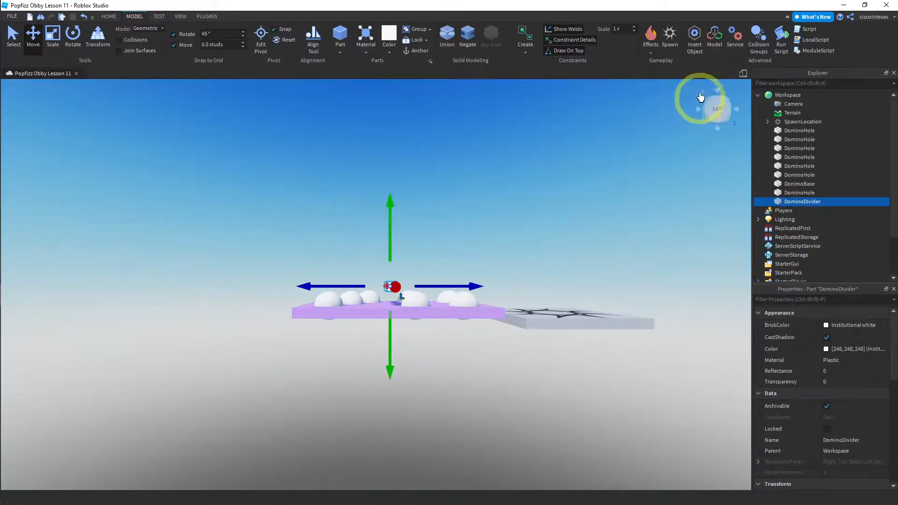
scroll(811, 393, down, 5)
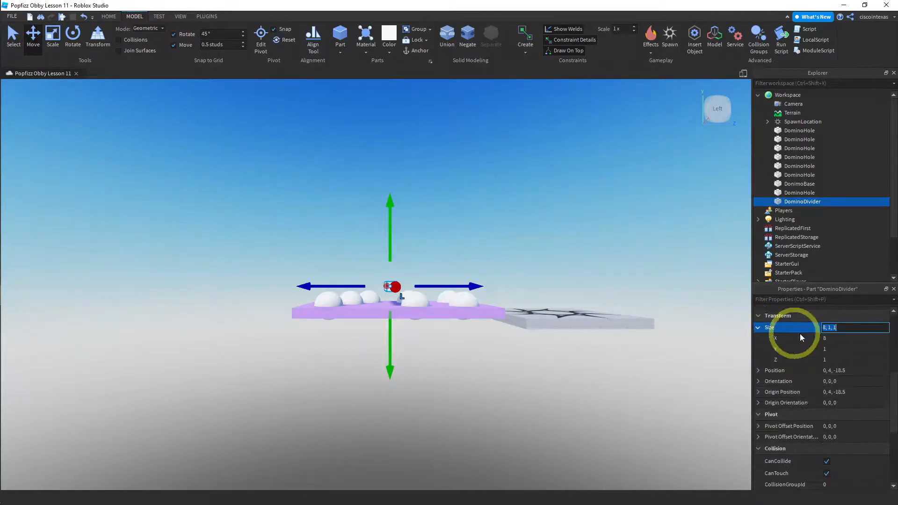
click(833, 348)
text(3)
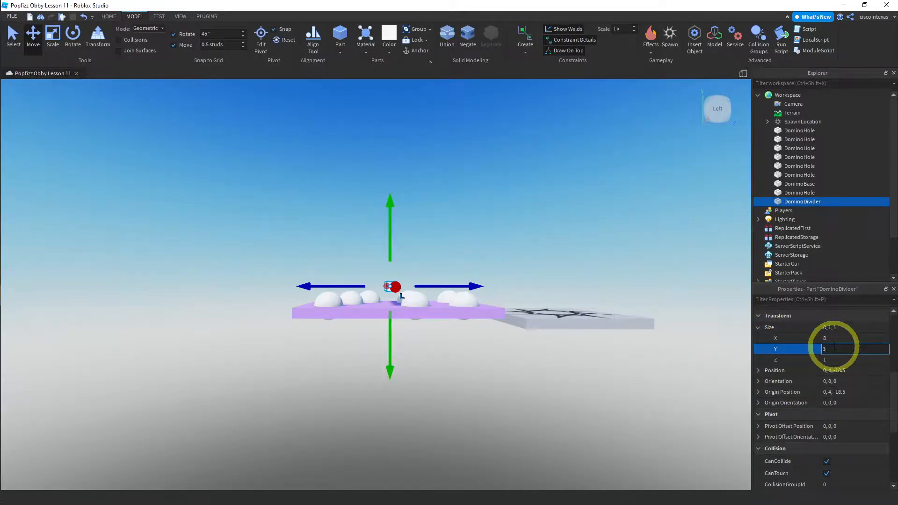
key(Return)
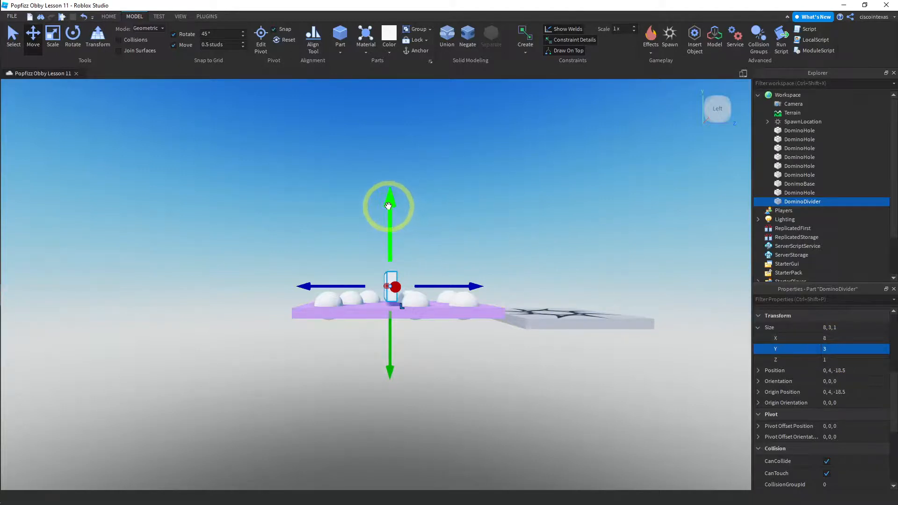
- Lower the DominoDivider along Y so it passes through the full thickness of the purple block
drag(388, 206, 389, 228)
click(471, 209)
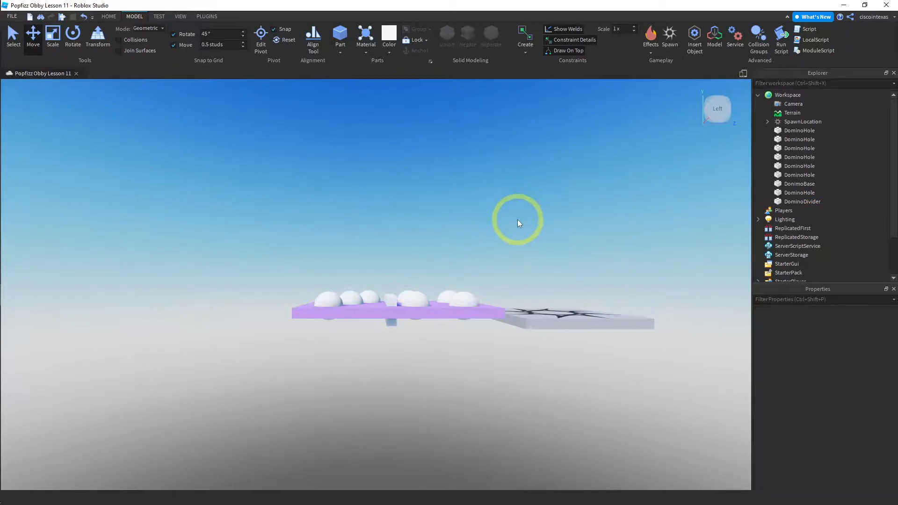
- Negate the DominoHole sphere at the purple block's left corner nearest the spawn, as seen from above
right_drag(516, 237, 516, 236)
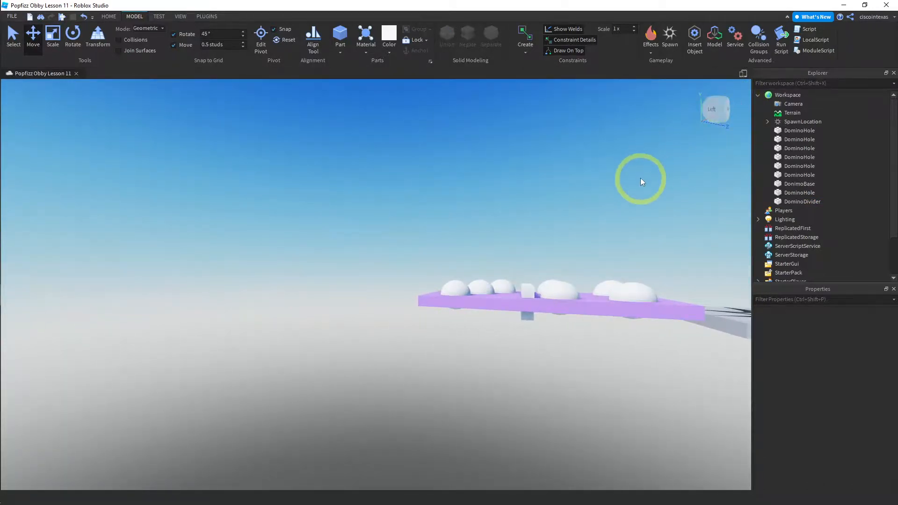
right_drag(640, 177, 641, 178)
click(716, 99)
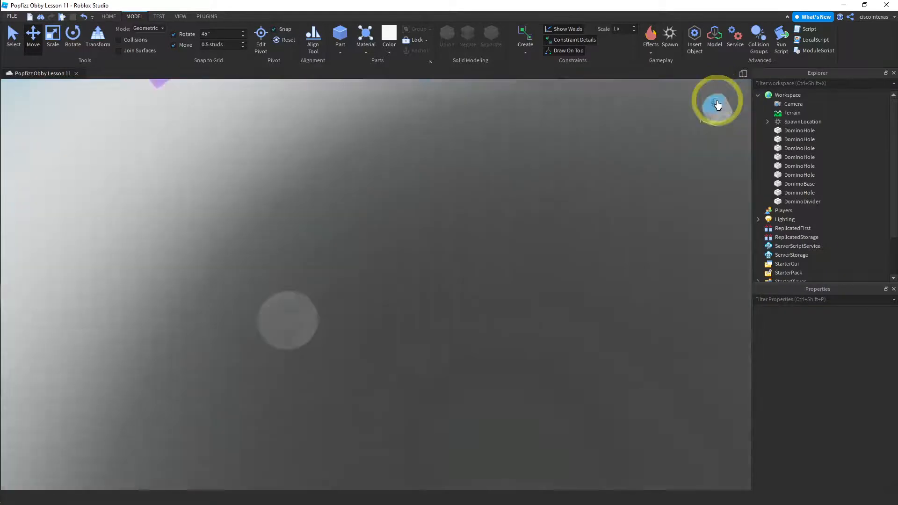
scroll(521, 167, up, 3)
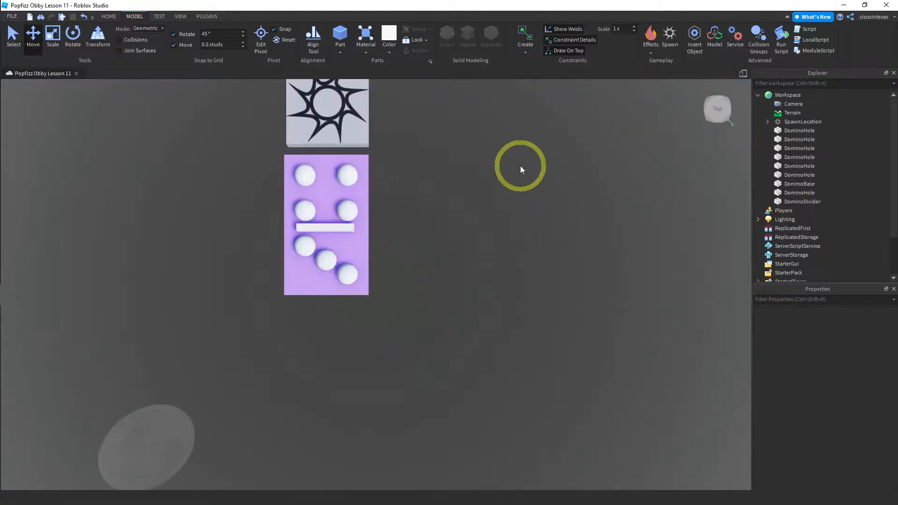
key(a)
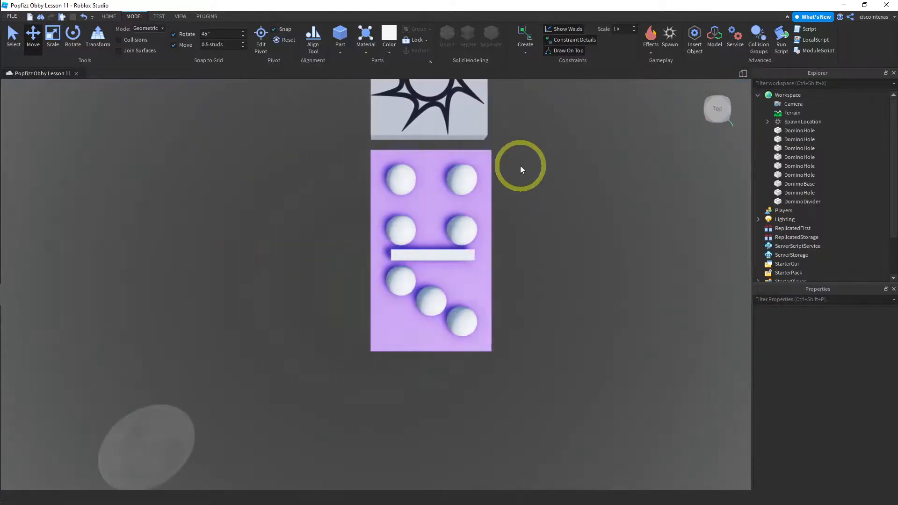
key(e)
key(q)
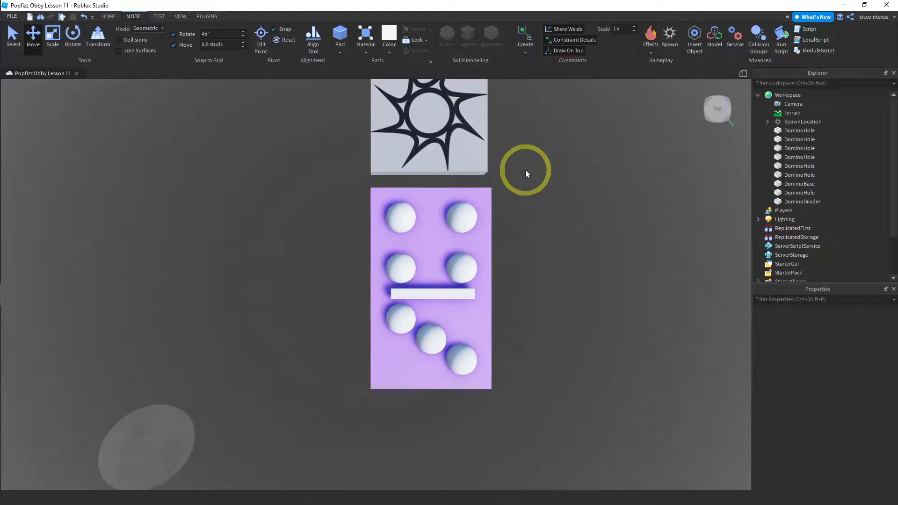
key(a)
key(d)
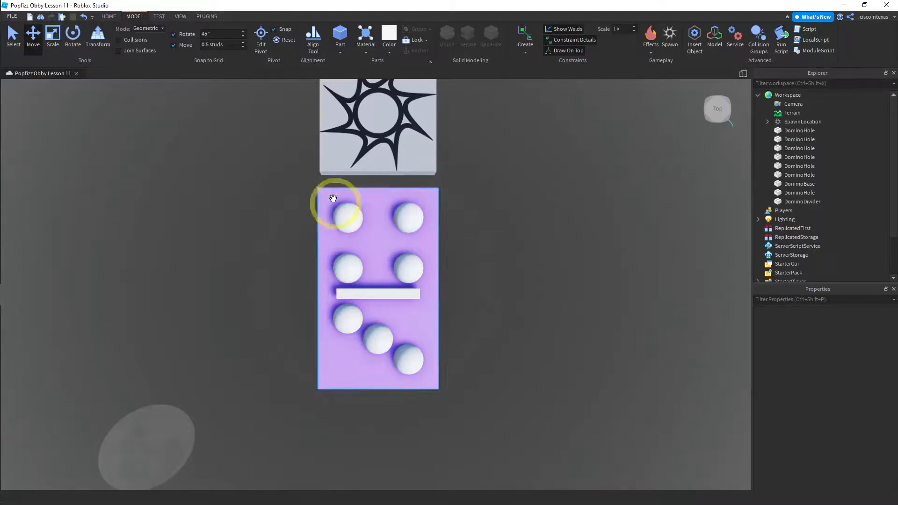
click(349, 219)
click(467, 32)
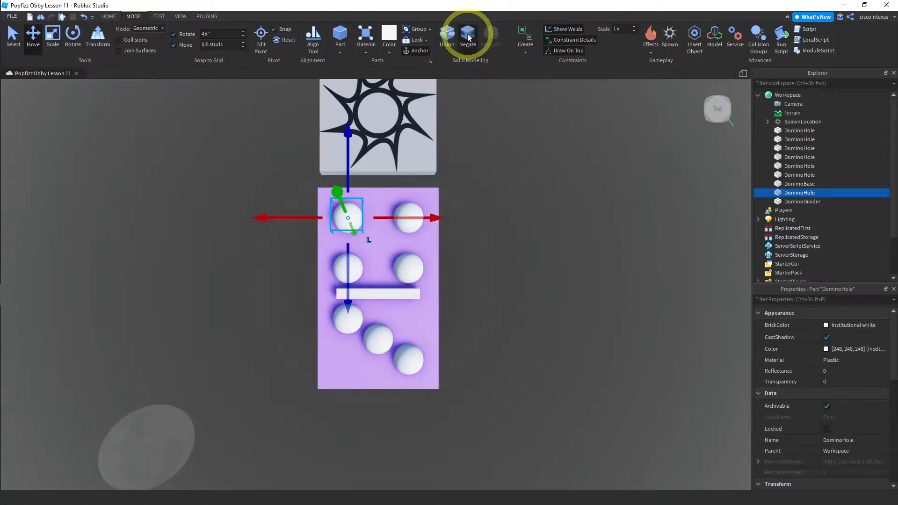
- Negate both right-hand DominoHole spheres on the spawn side of the divider and the diagonal row's sphere nearest the divider
click(409, 266)
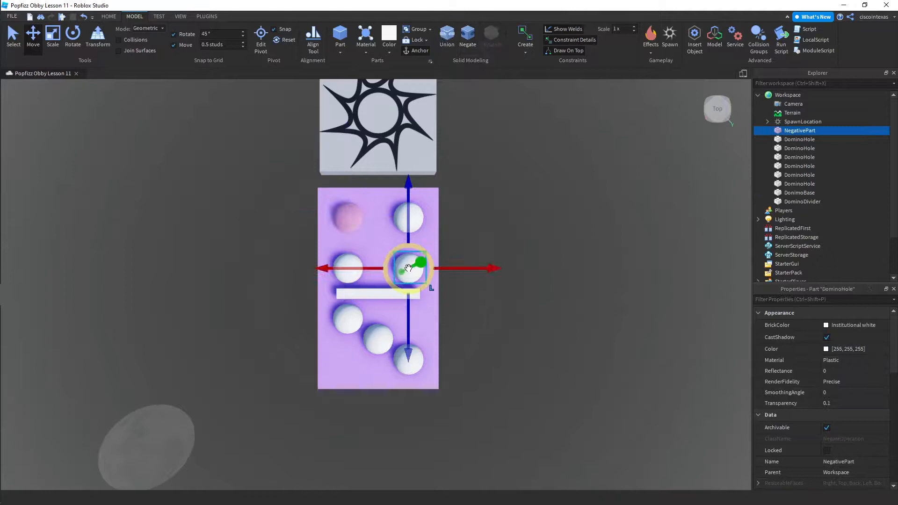
click(467, 34)
click(347, 318)
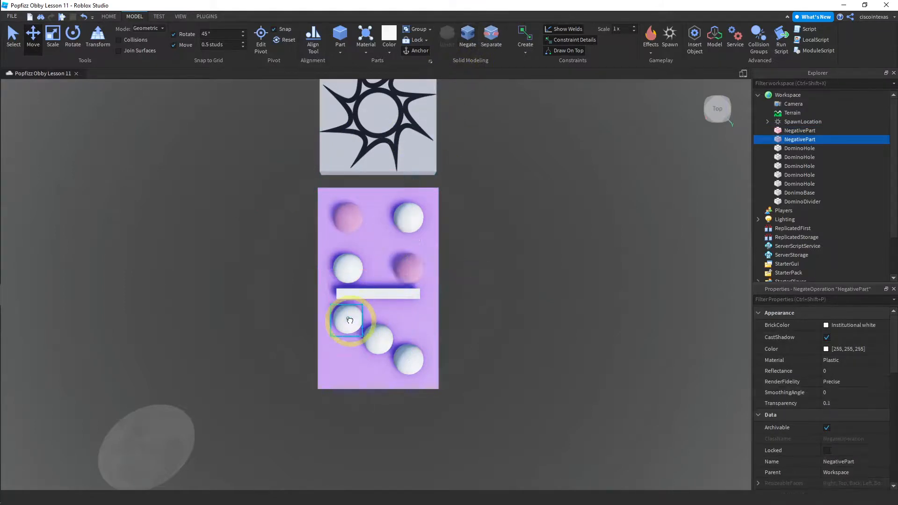
click(467, 34)
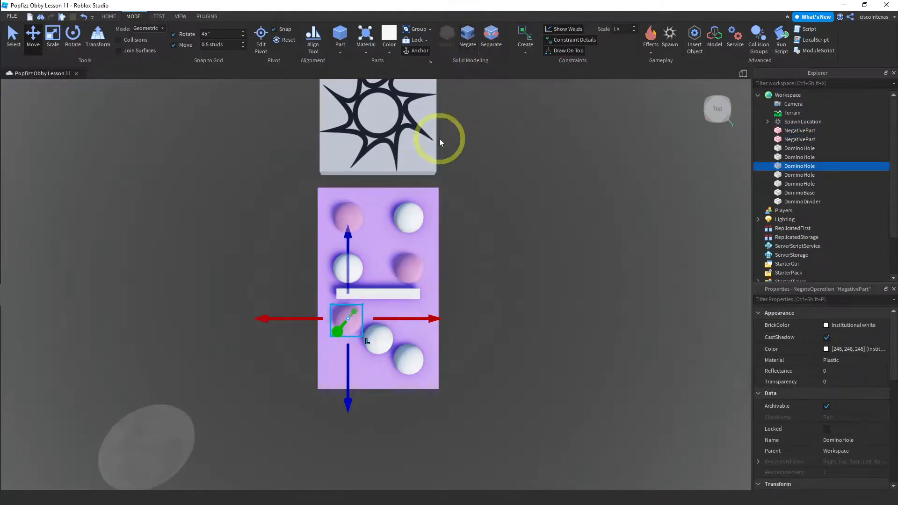
click(412, 219)
click(467, 33)
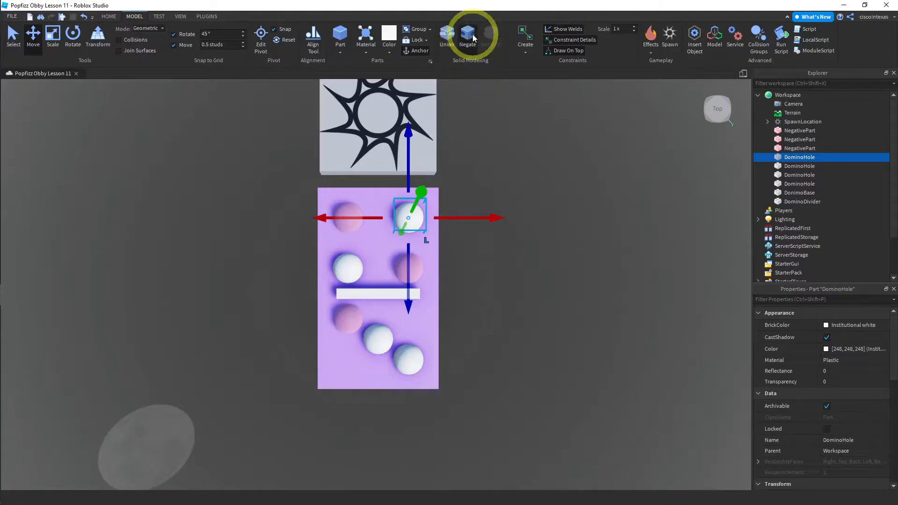
- Negate the three remaining white DominoHole spheres and the DominoDivider
click(346, 267)
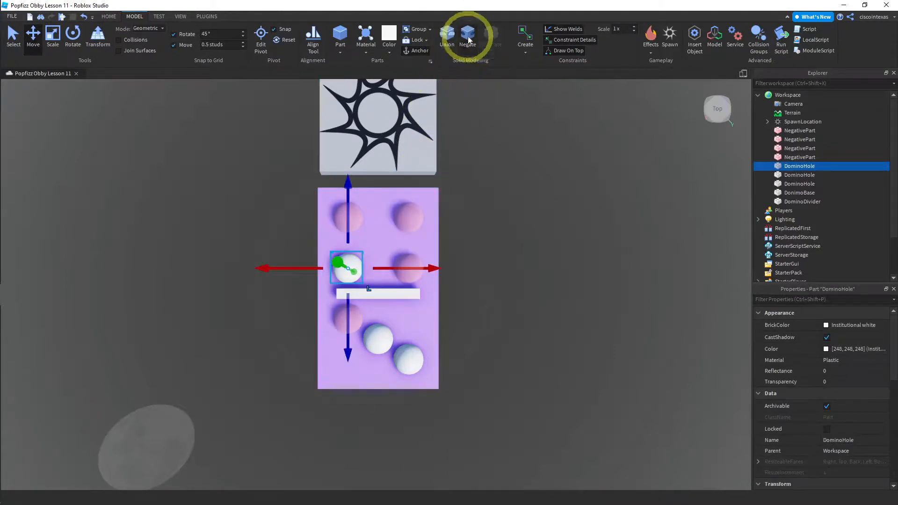
key(ctrl+n)
click(378, 337)
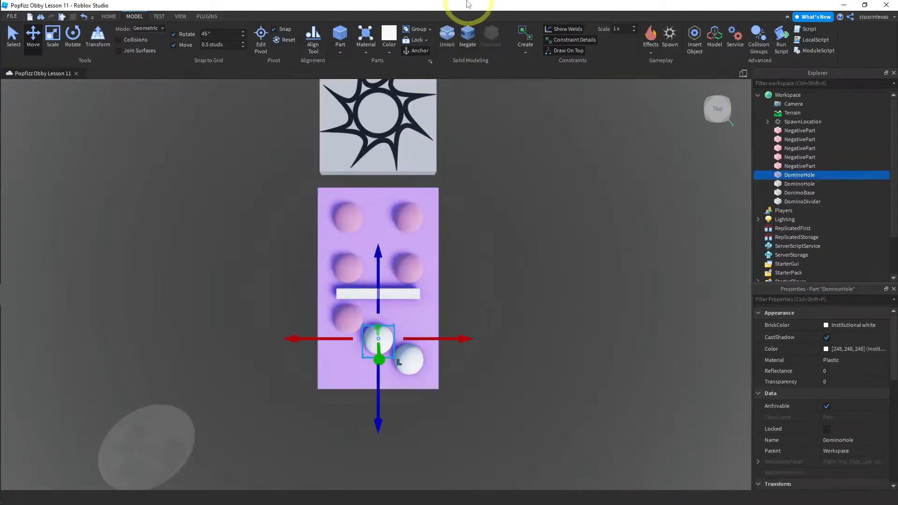
click(461, 35)
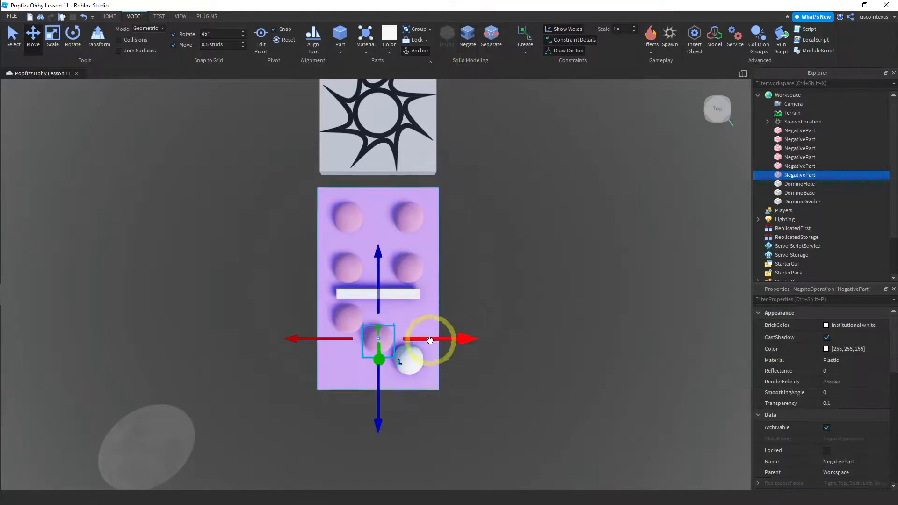
click(416, 363)
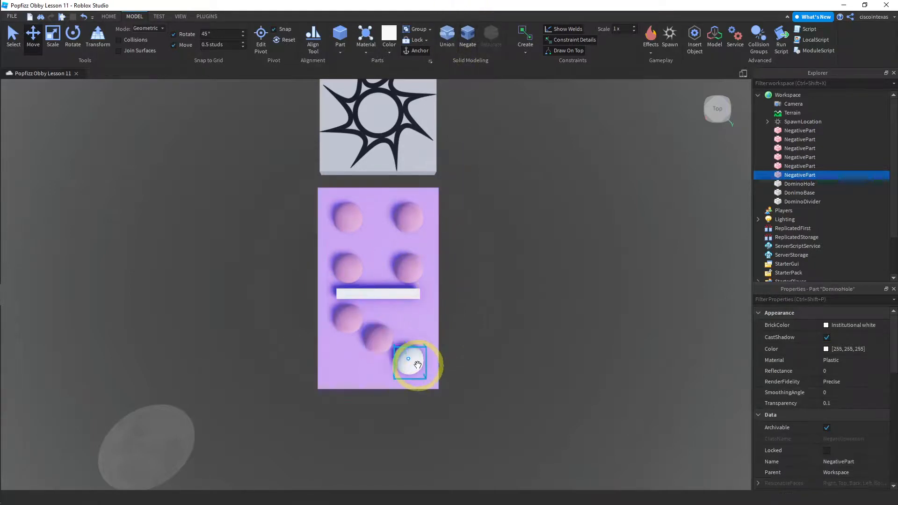
click(467, 35)
click(378, 293)
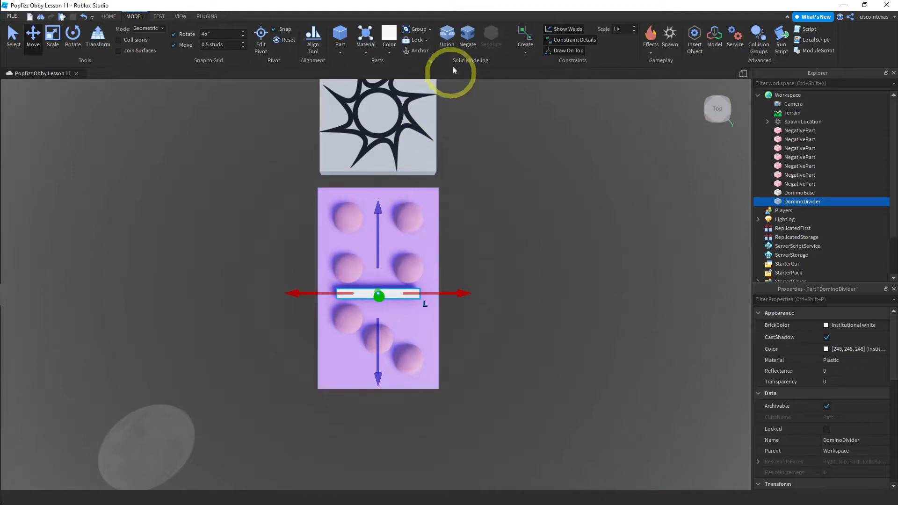
click(468, 37)
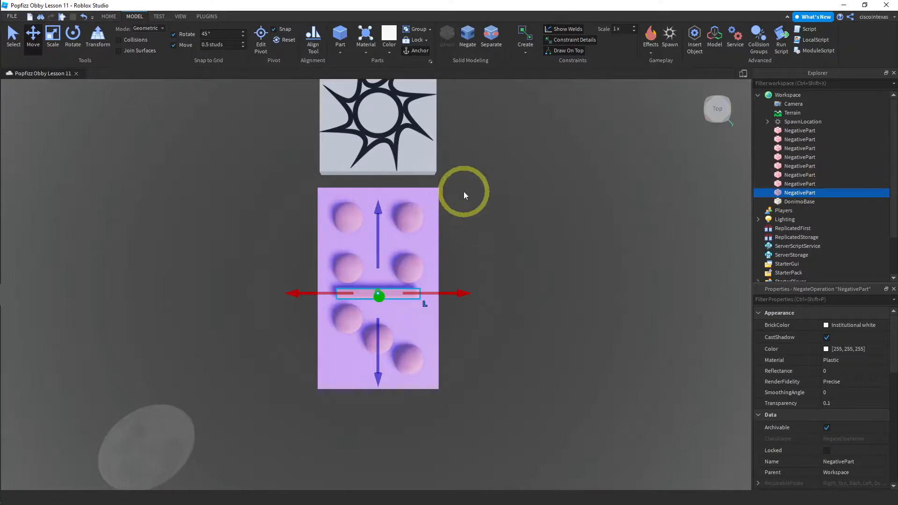
- Union all the negated parts with the DonimoBase to cut the round holes and divider slot
drag(472, 181, 221, 428)
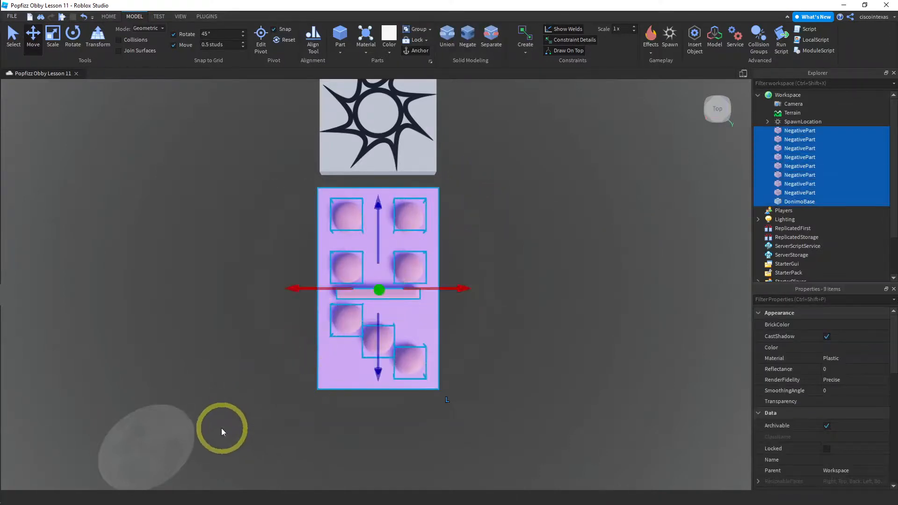
click(450, 44)
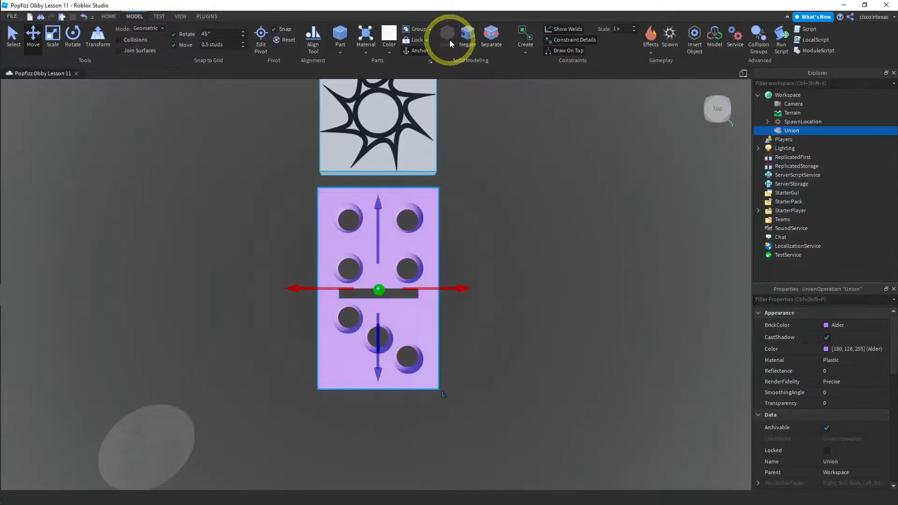
click(490, 240)
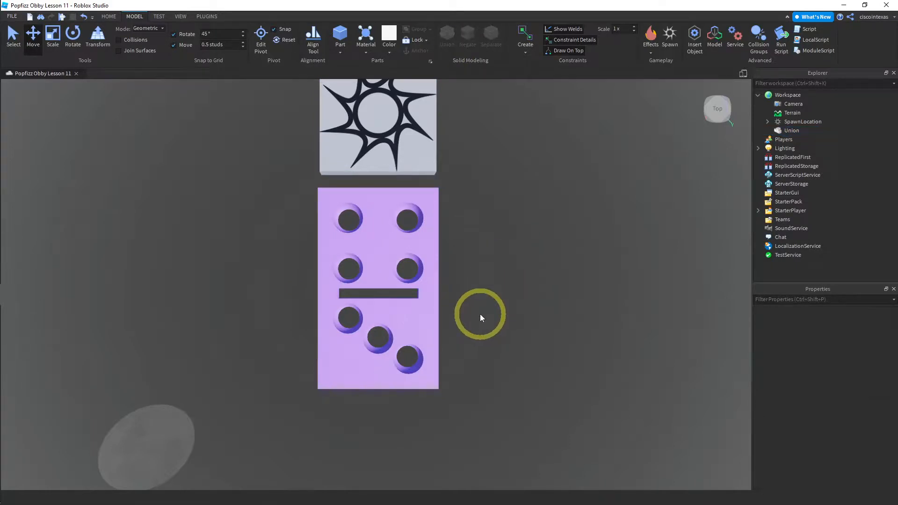
- Rename the purple union as Domino
right_drag(480, 313, 495, 166)
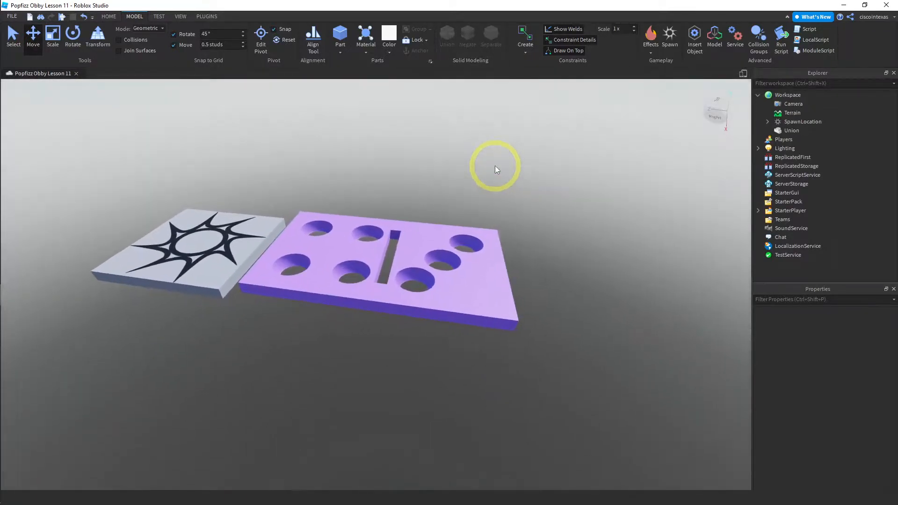
click(435, 233)
click(790, 131)
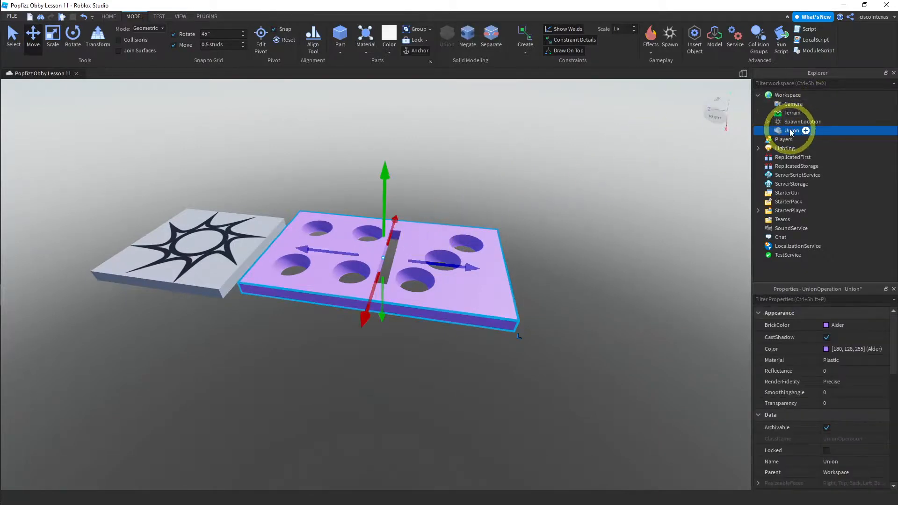
text(Domino)
key(Return)
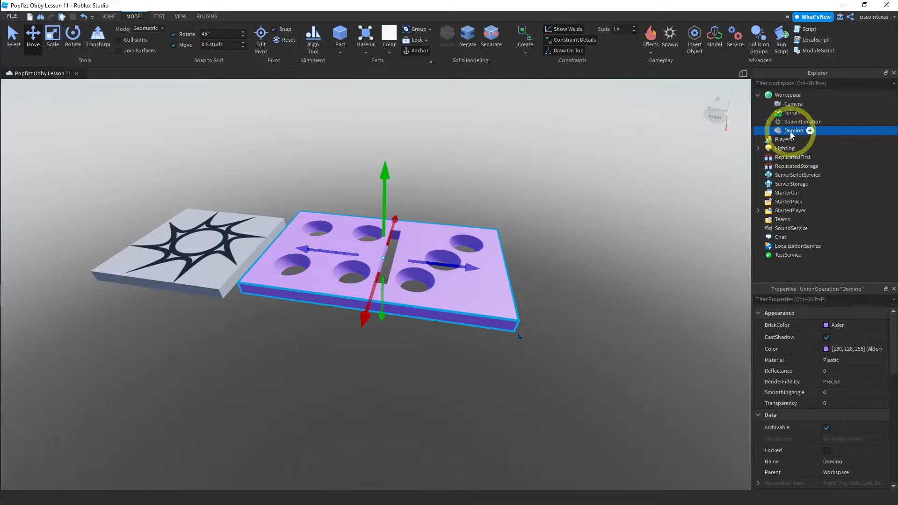
right_click(791, 132)
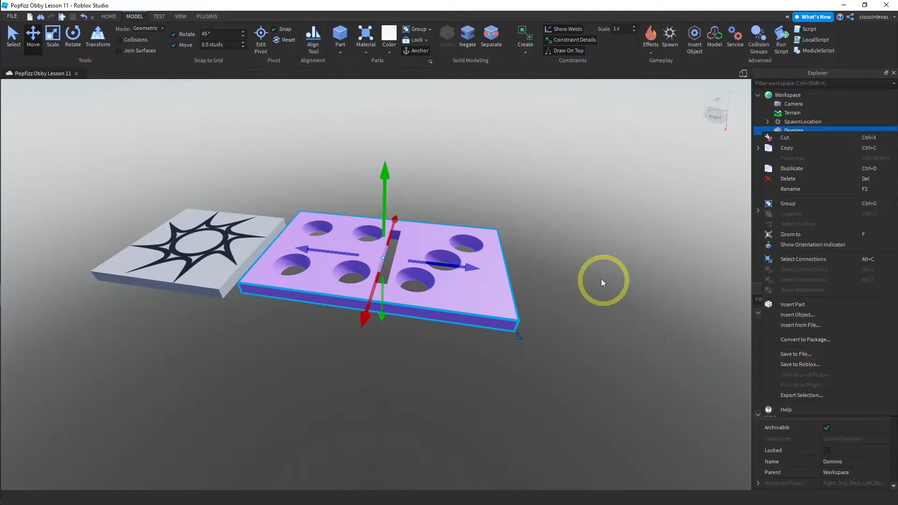
click(566, 257)
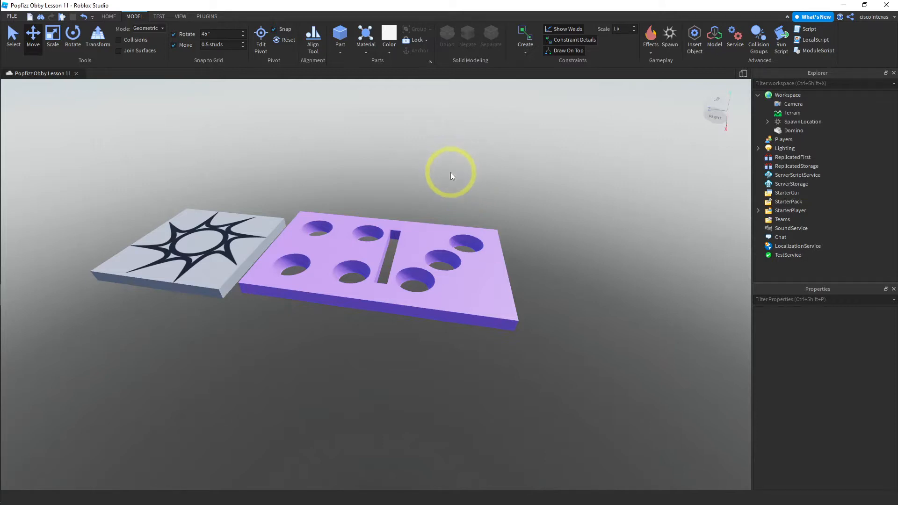
- Enable Collisions, duplicate the Domino twice, and space the copies in a row along Z away from the spawn
click(412, 242)
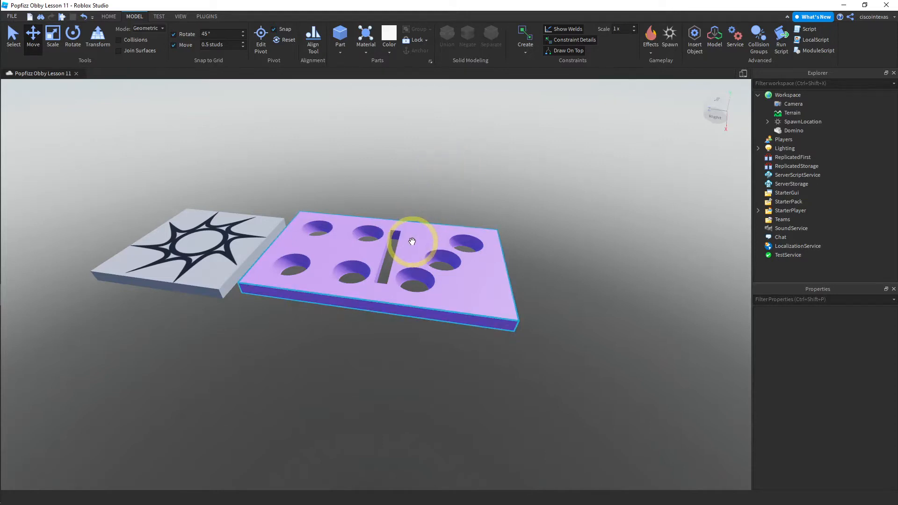
click(412, 241)
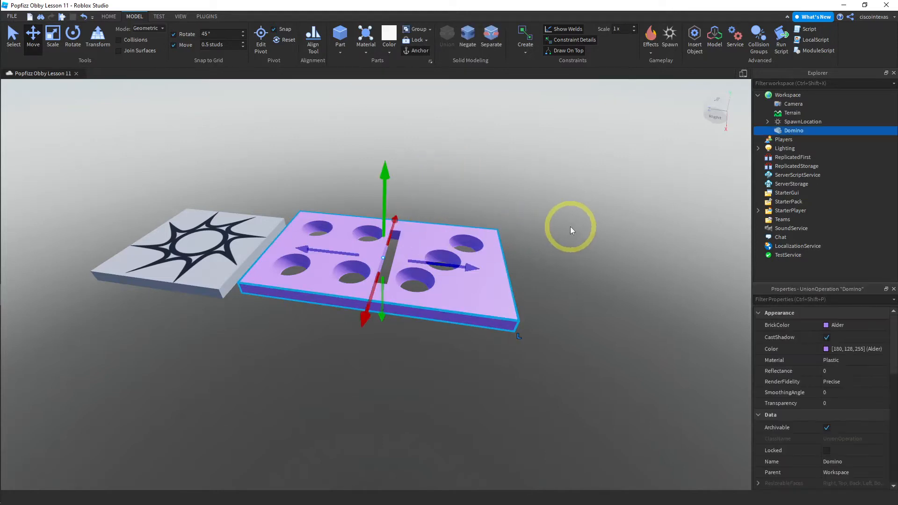
scroll(570, 226, down, 5)
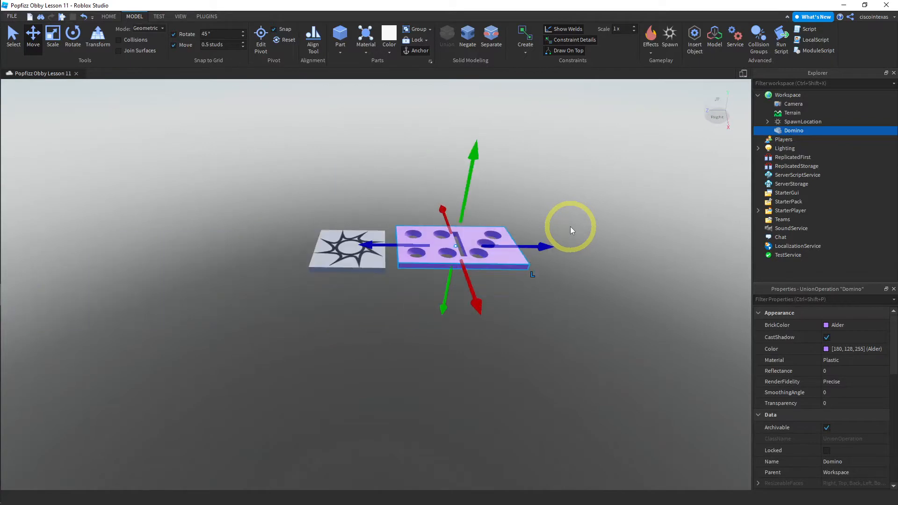
right_drag(584, 220, 453, 183)
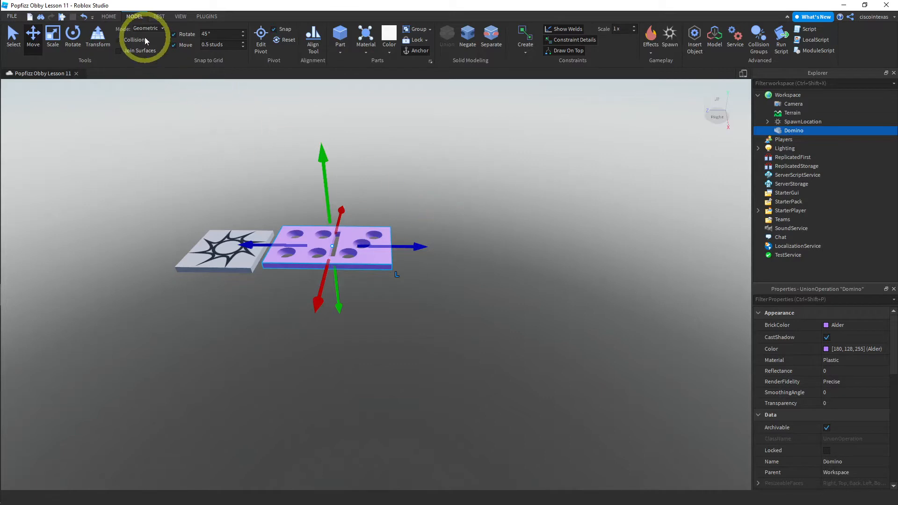
click(121, 40)
key(ctrl+d)
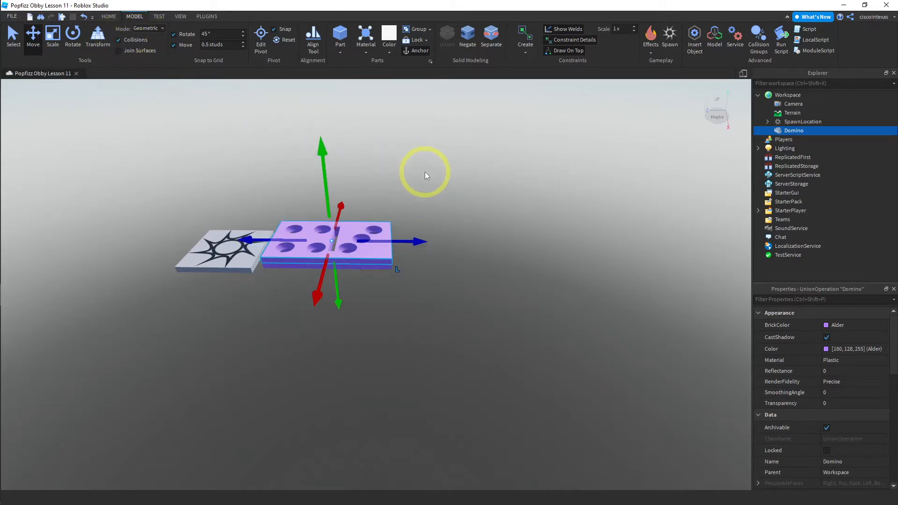
drag(427, 244, 706, 245)
key(ctrl+d)
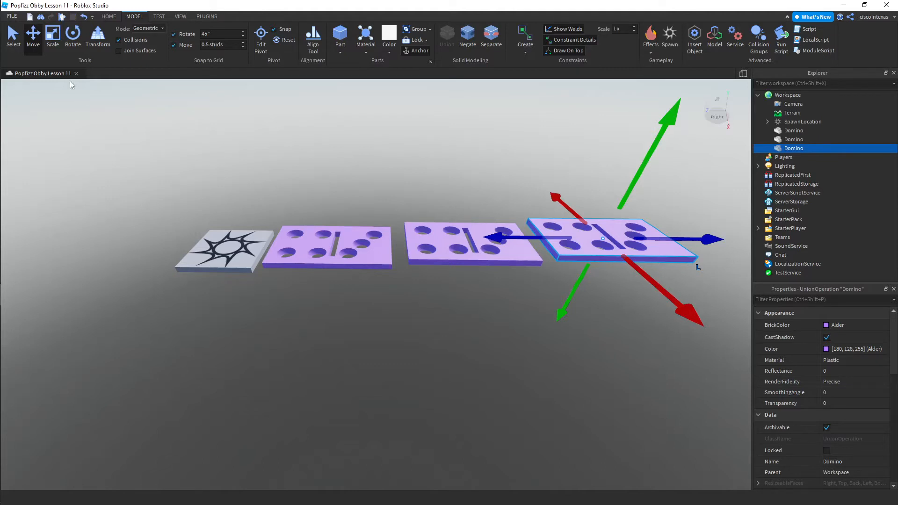
- Start a playtest and run and jump the character from the spawn across the three dominoes
click(61, 17)
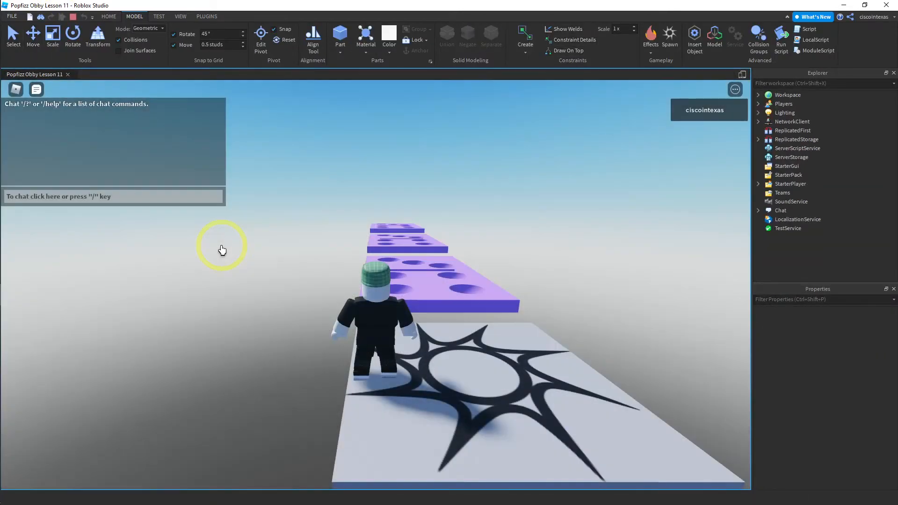
key(w)
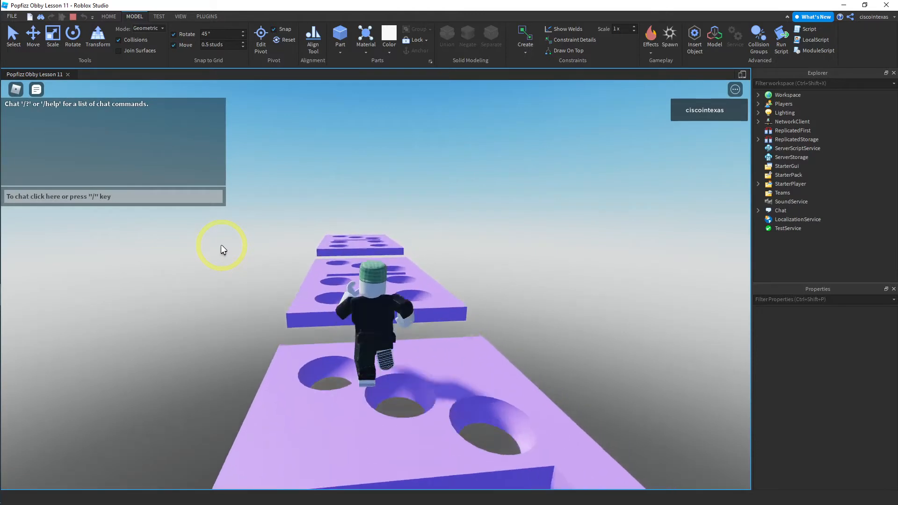
key(w)
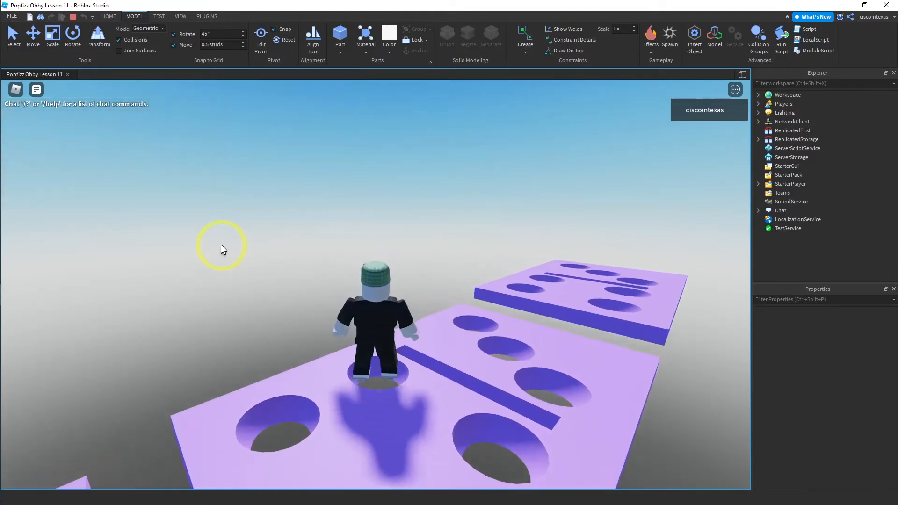
key(w)
key(space)
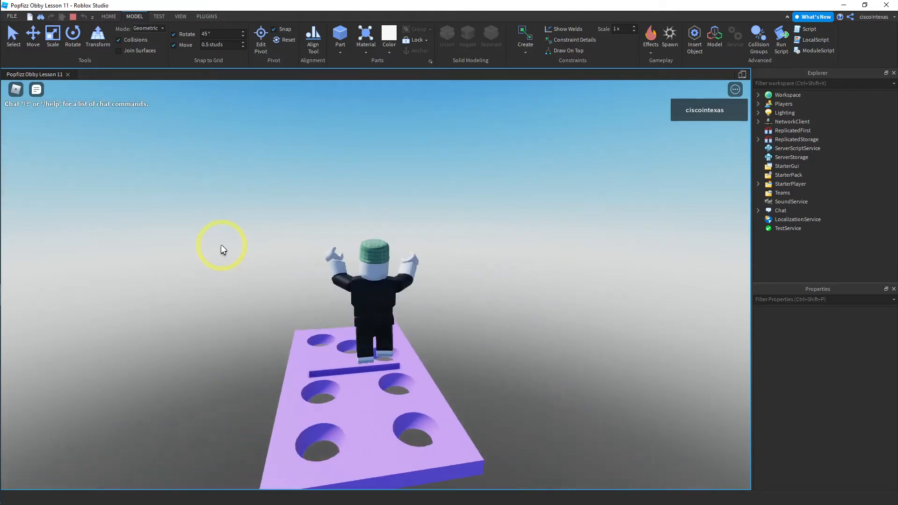
- Run and jump the character back across the dominoes to the spawn, and end the playtest with the Domino deselected
right_drag(412, 244, 412, 244)
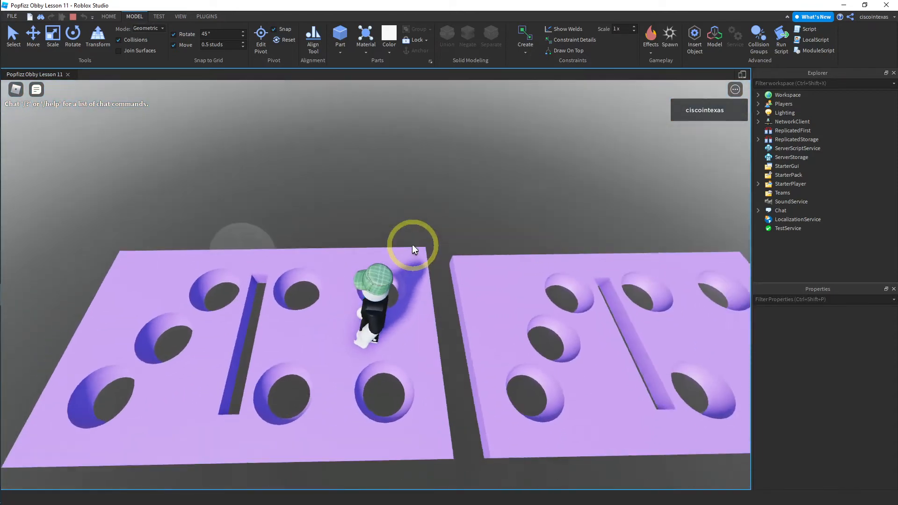
key(d)
key(space)
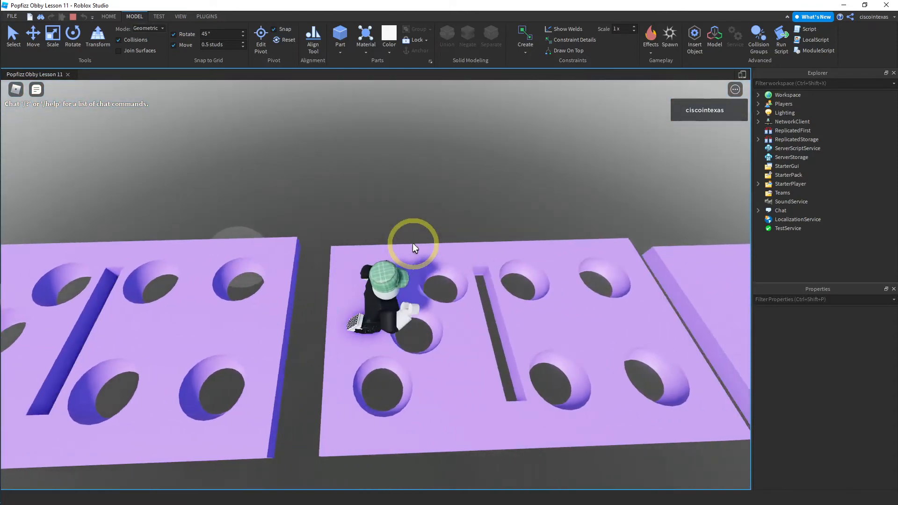
key(space)
key(d)
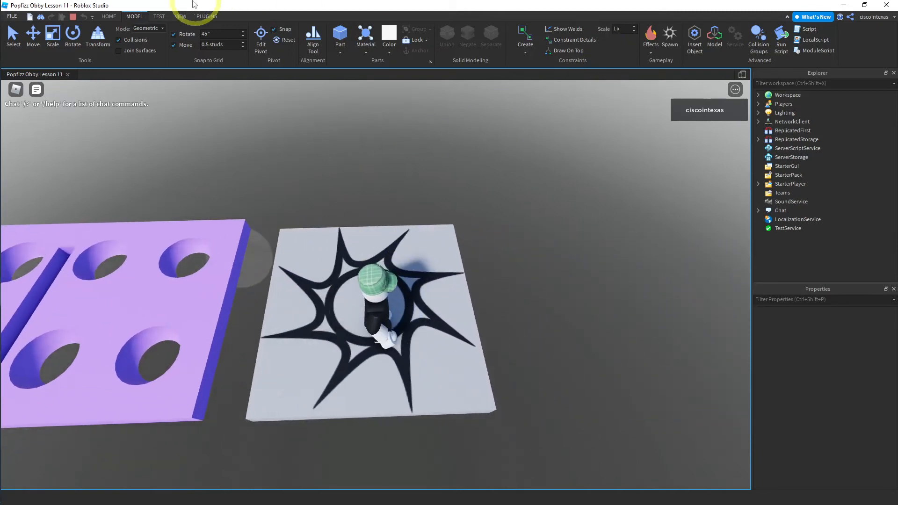
click(73, 18)
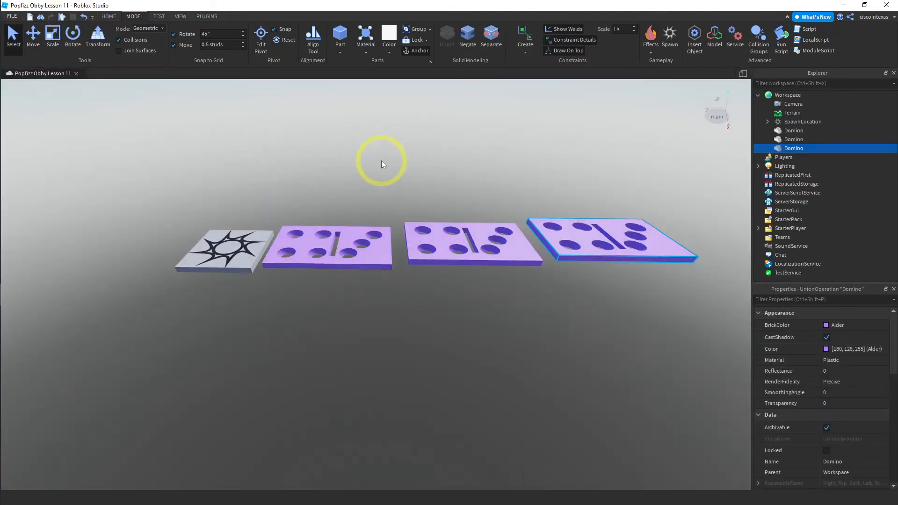
click(381, 162)
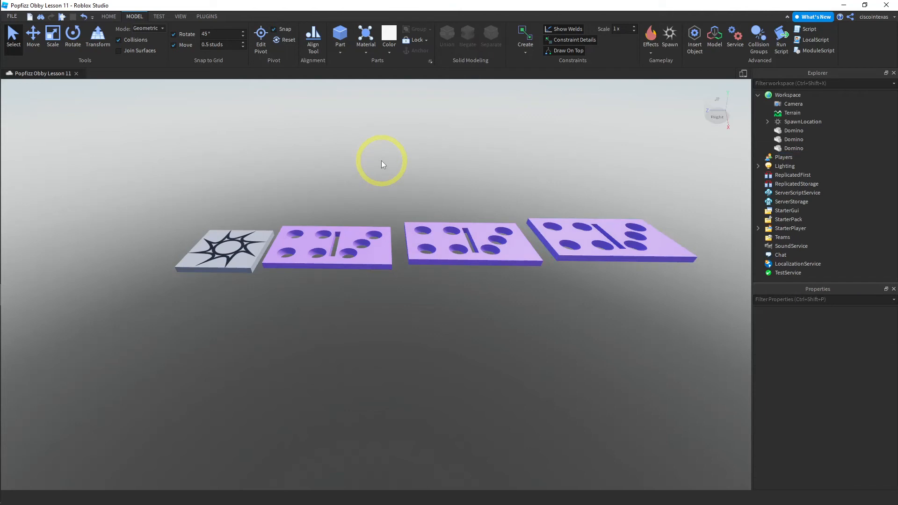